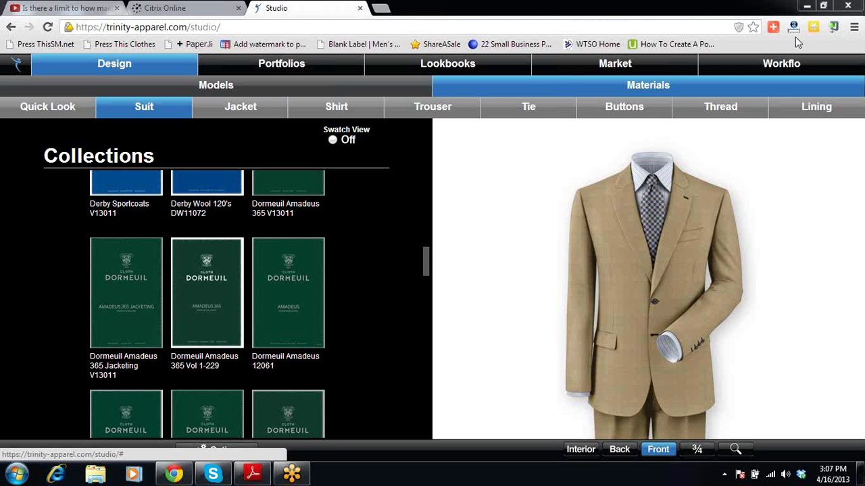
Step: Scroll the suit Collections grid up until the Derby and Dormeuil Amadeus 365 V13011 covers show
scroll(431, 256, "up", 2)
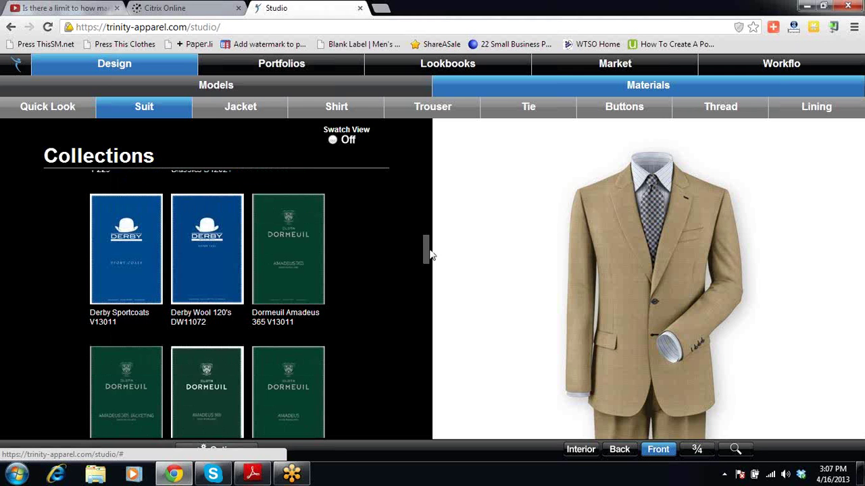
Step: Dress the suit in Ice Pin Grey (DA-2615541) from Dormeuil Amadeus 365 V13011's second panel
left_click(313, 256)
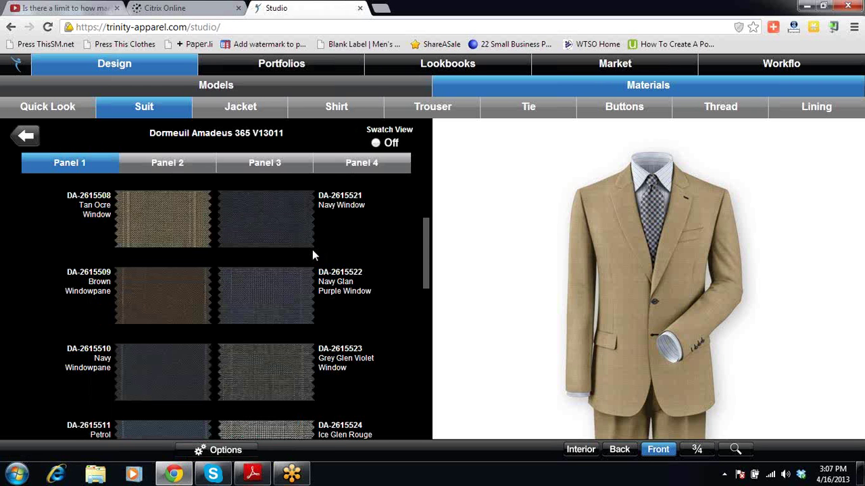
mouse_move(428, 255)
left_mouse_down()
mouse_move(434, 201)
mouse_move(427, 249)
left_mouse_up()
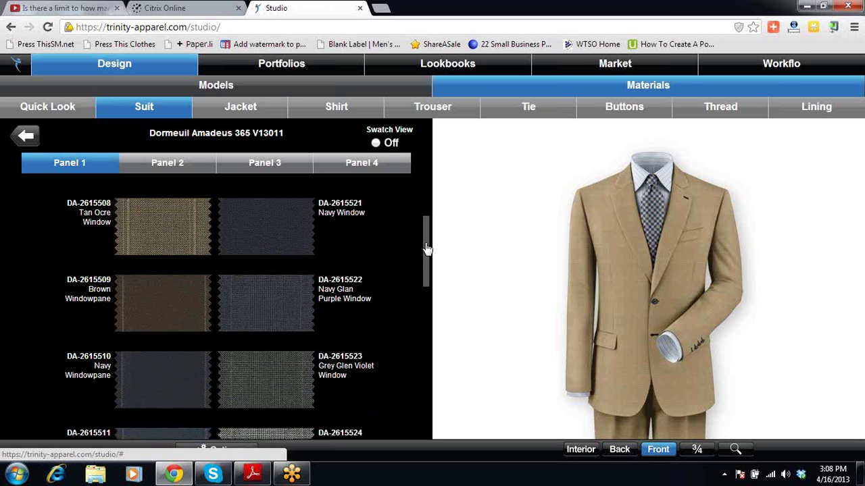
left_click_drag(427, 249, 420, 341)
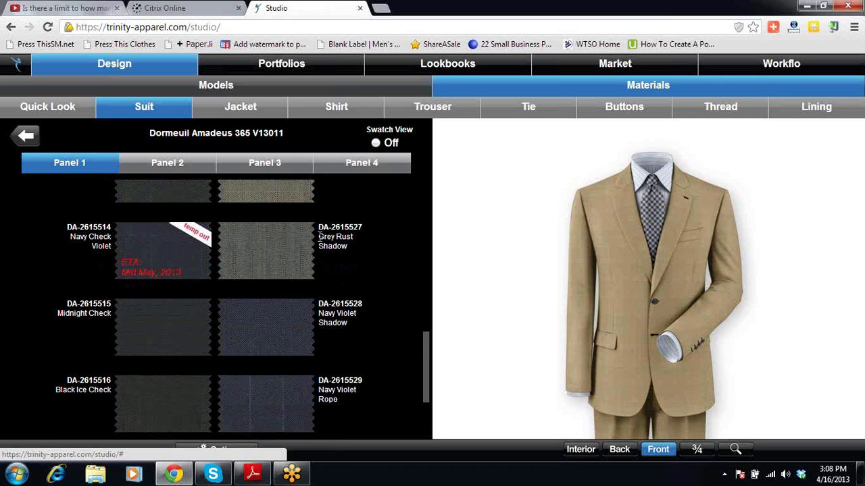
left_click(174, 167)
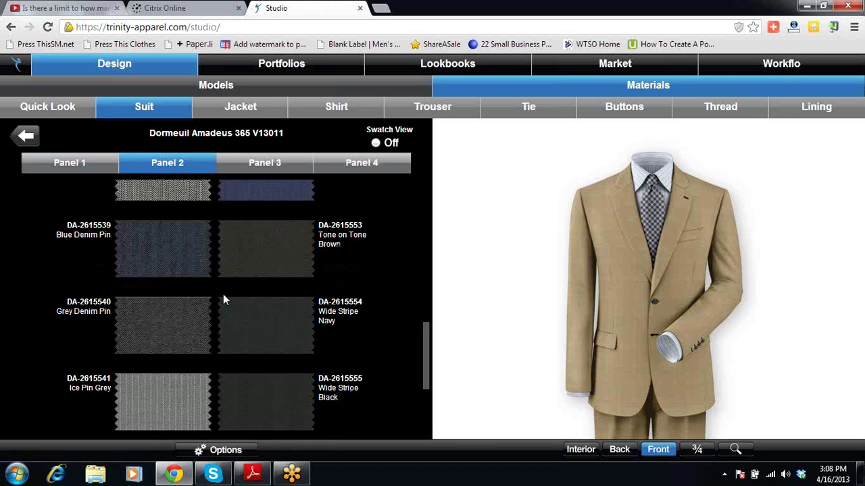
scroll(222, 295, "down", 1)
left_click(162, 373)
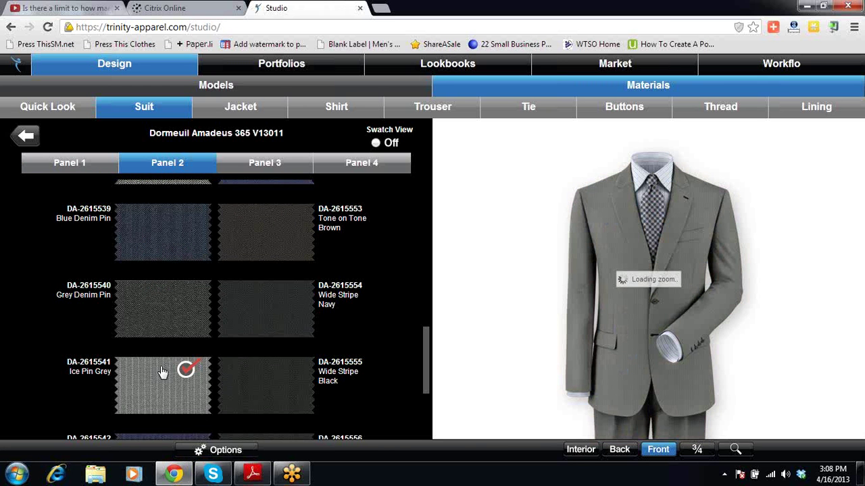
Step: Open an enlarged preview of the Ice Pin Grey suit
mouse_move(621, 358)
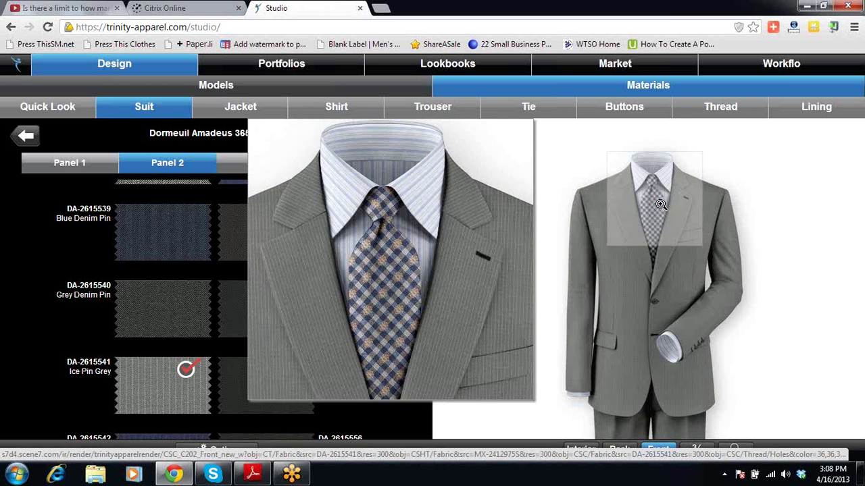
left_click(659, 203)
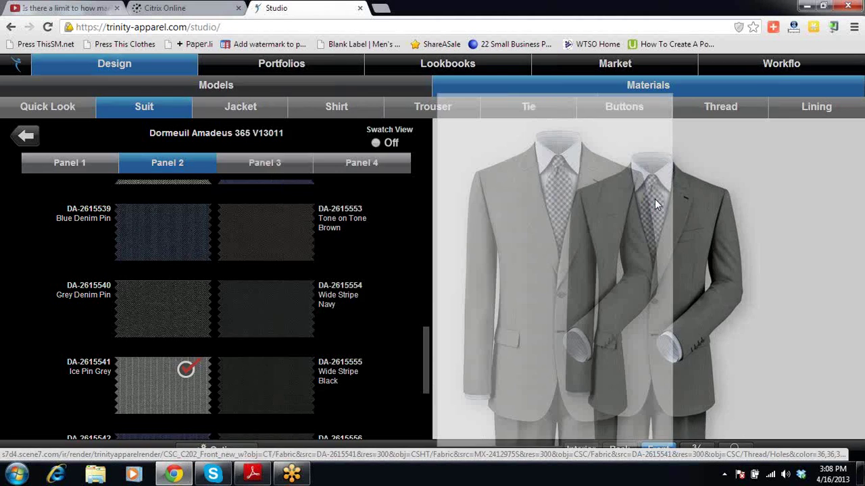
mouse_move(448, 226)
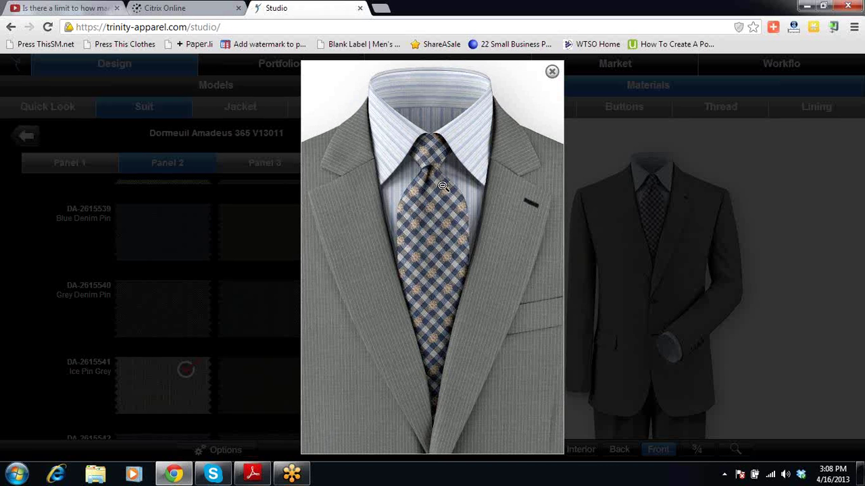
Step: Switch the suit to Navy Rope AF Blue (DA-2615551) and view it in an enlarged preview
left_click(443, 185)
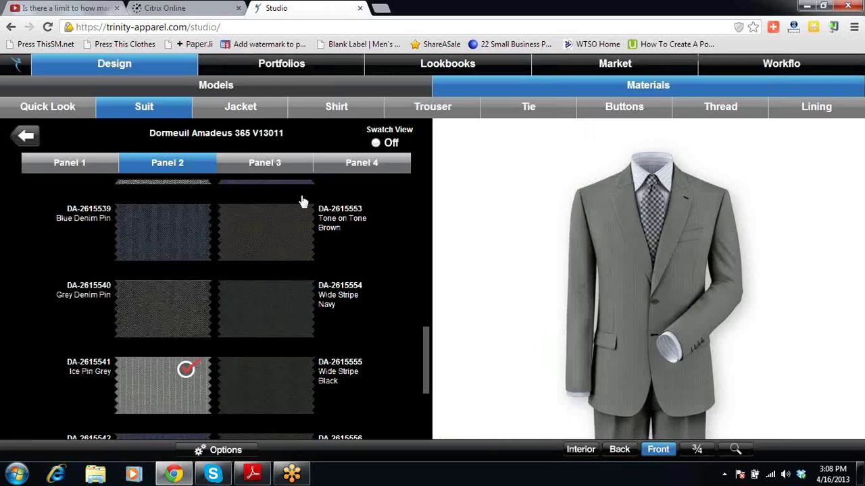
scroll(332, 311, "up", 2)
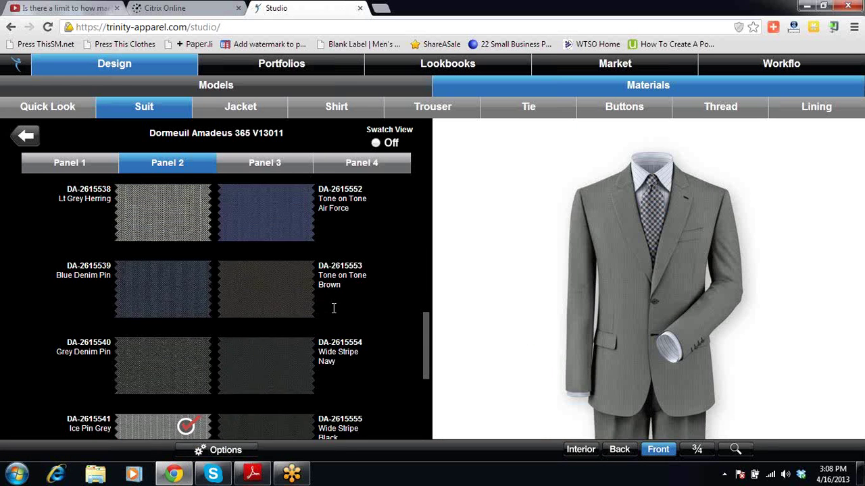
scroll(332, 314, "up", 1)
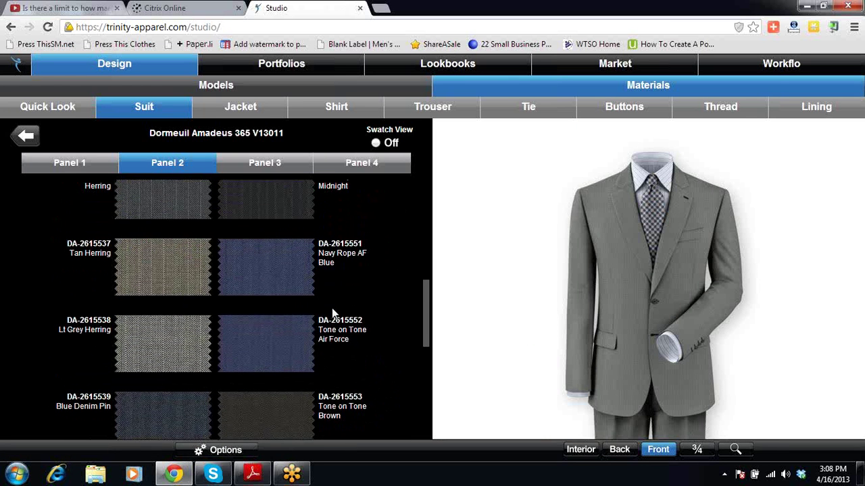
left_click(268, 284)
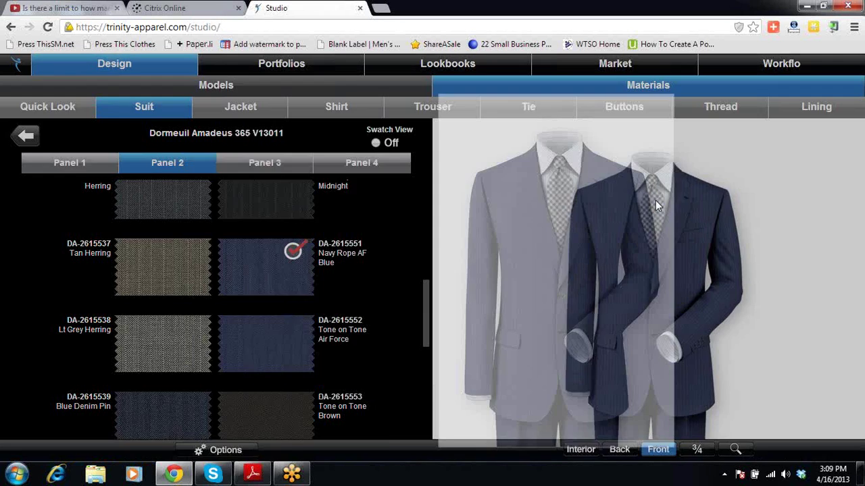
left_click(655, 200)
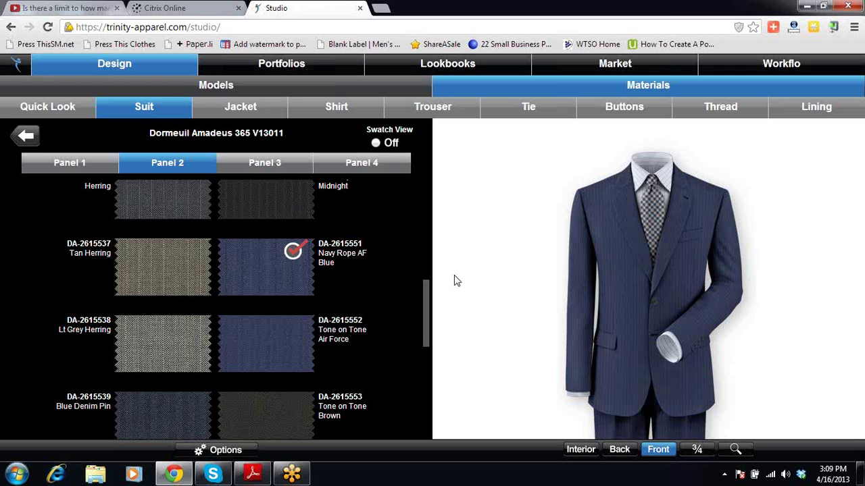
Step: Return to the suit Collections grid and dismiss the Windows colour-scheme notification
left_click(26, 135)
scroll(18, 251, "down", 1)
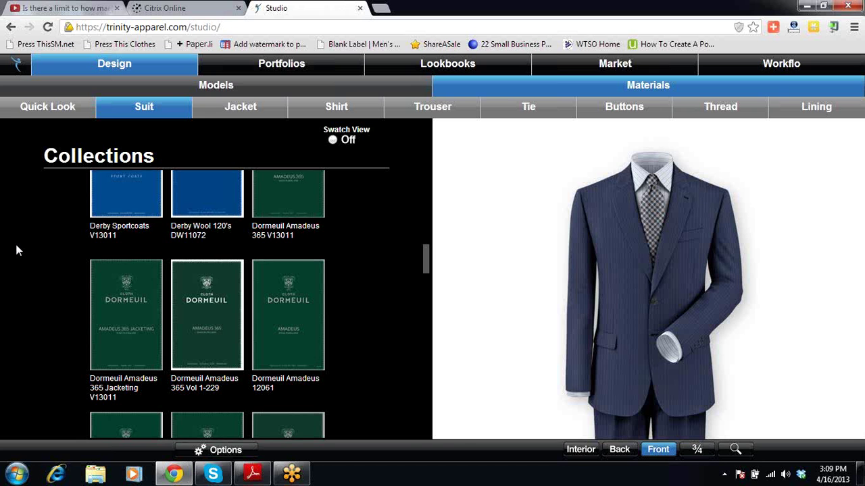
scroll(17, 251, "down", 1)
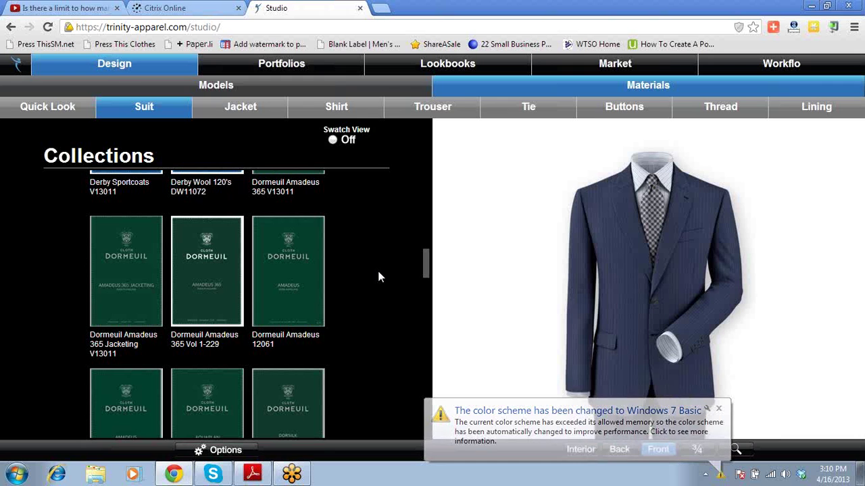
left_click(718, 409)
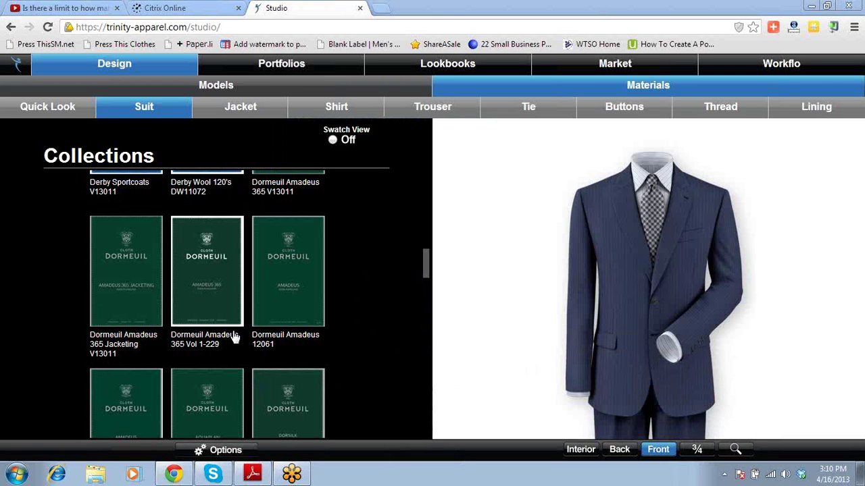
Step: Apply Tobacco Ecru Check (DA-2615470) from Amadeus 365 Jacketing V13011 to the suit
left_click(133, 301)
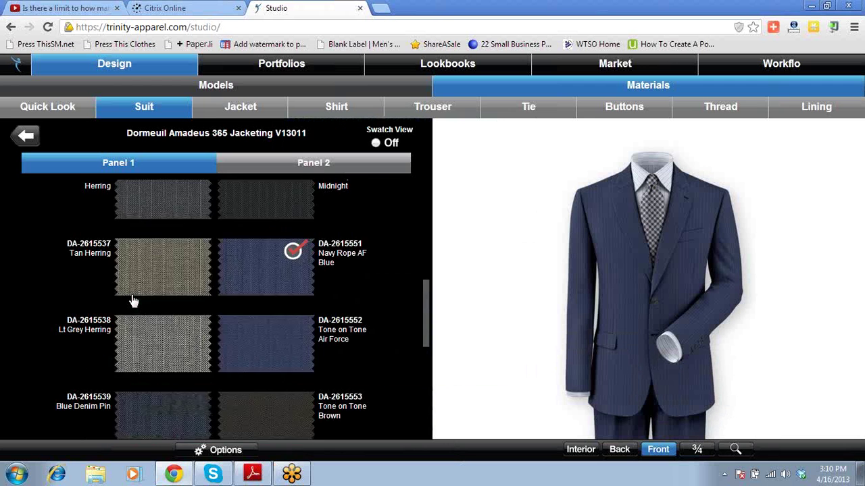
scroll(133, 301, "down", 5)
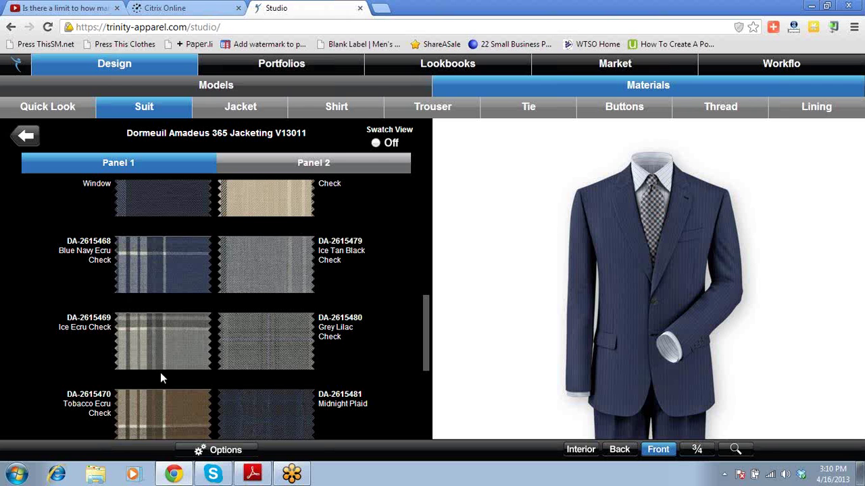
left_click(170, 406)
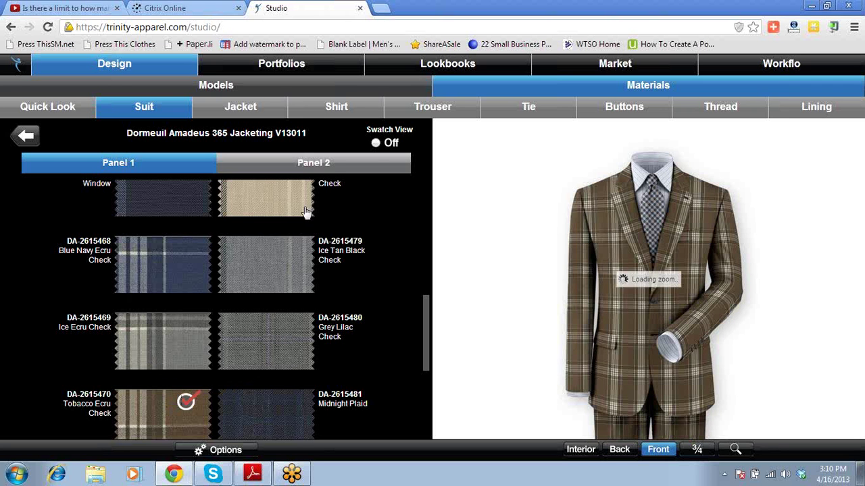
Step: Under the Jacket sub-tab, reopen Amadeus 365 Jacketing and select Tobacco Ecru Check
left_click(238, 108)
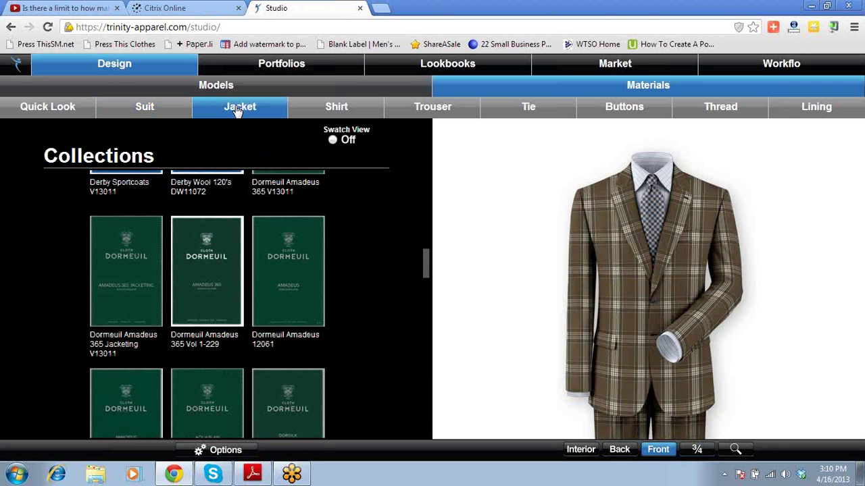
left_click(143, 294)
left_click(163, 420)
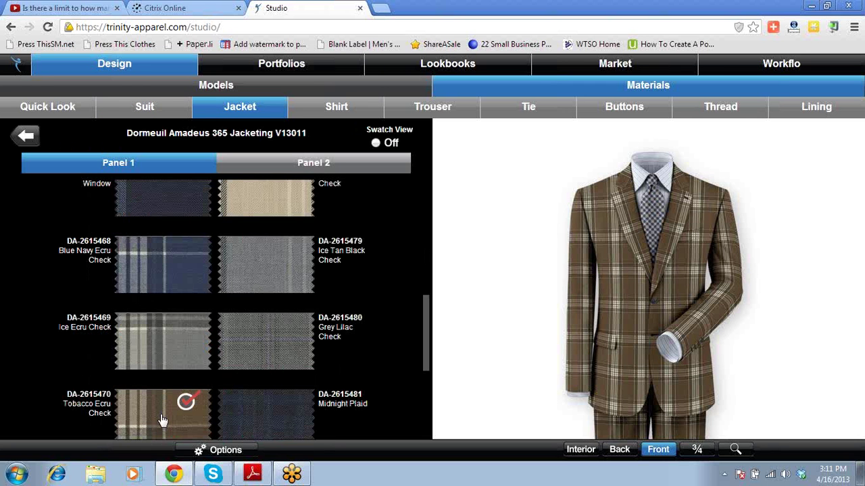
Step: Filter the models to jackets and choose the Updated One Button Jacket
left_click(215, 94)
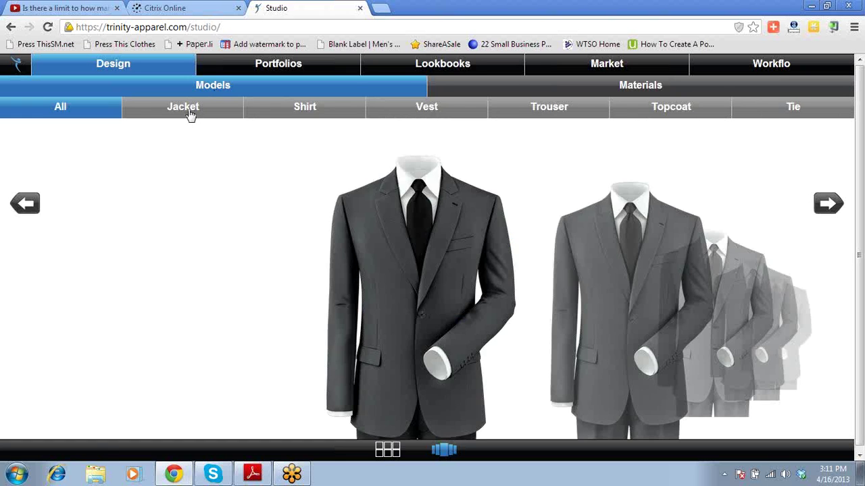
left_click(189, 112)
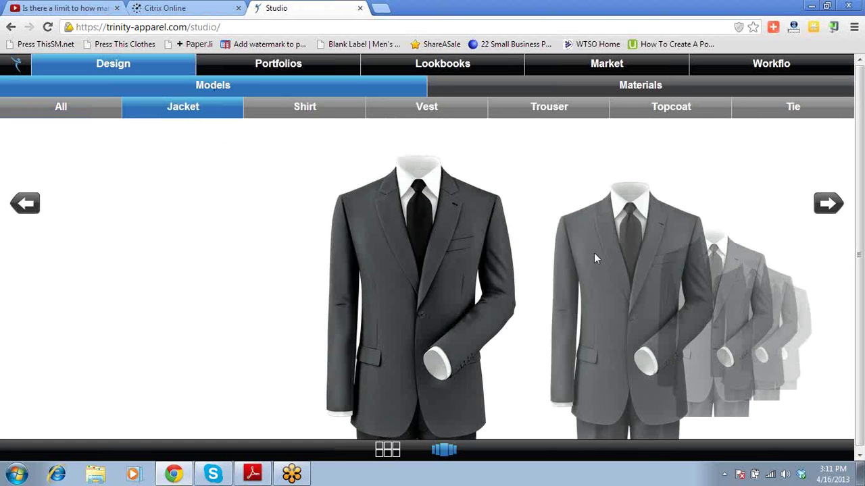
left_click(440, 287)
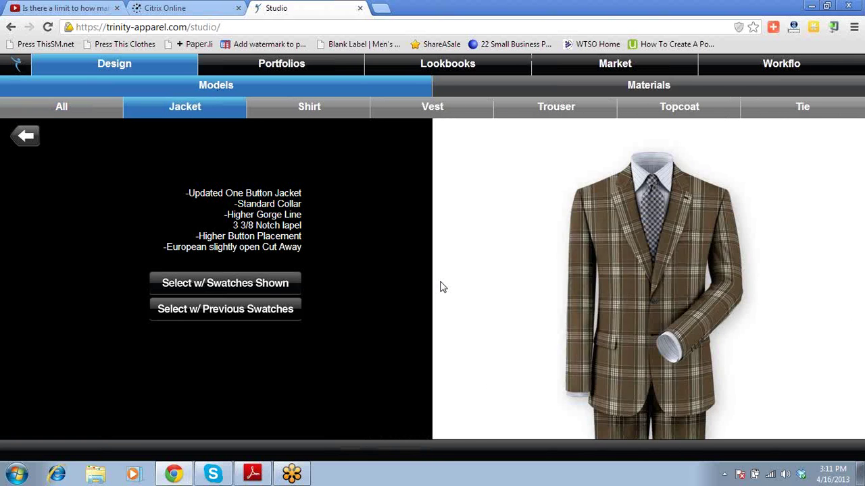
left_click(257, 287)
Step: Dress the one-button jacket in Tobacco Ecru Check from Dormeuil Amadeus 365 Jacketing
left_click(248, 110)
scroll(219, 270, "down", 2)
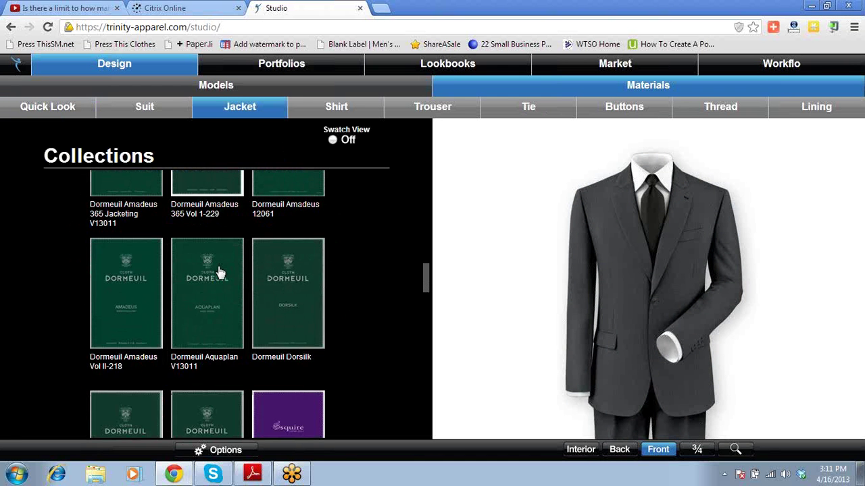
scroll(219, 270, "up", 3)
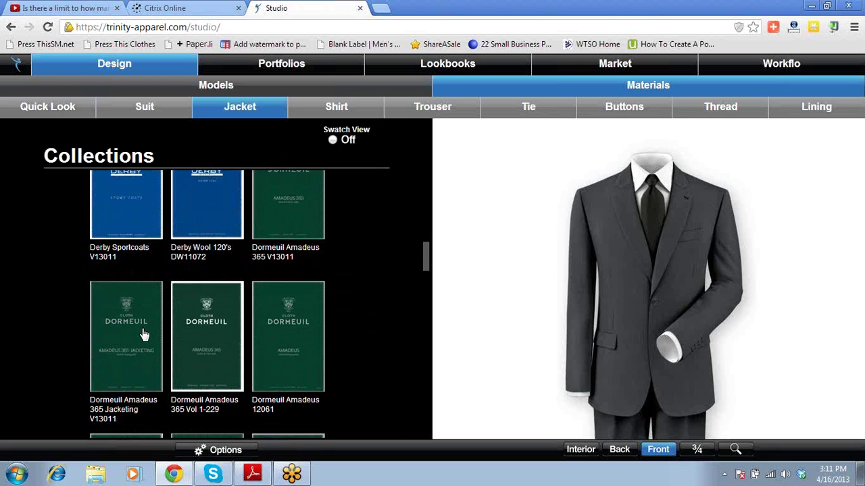
left_click(144, 334)
left_click(150, 412)
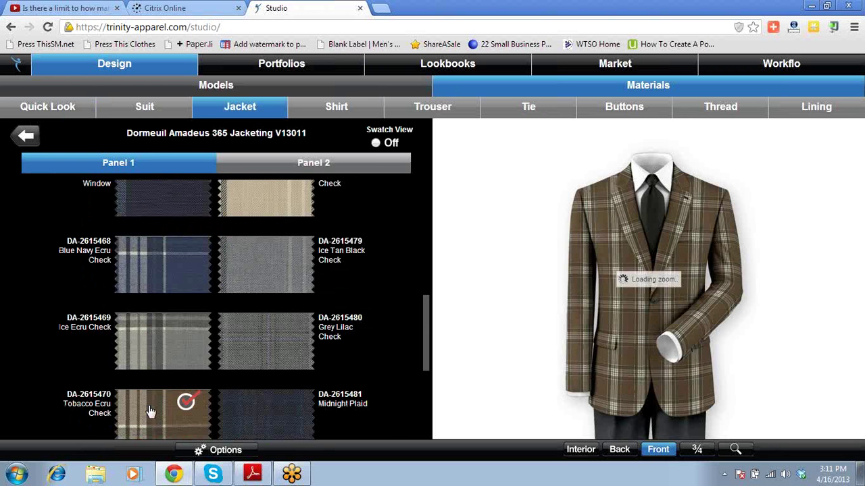
Step: Open Izza Neckwear V13021 ties, browse the colour groups, and put on the Blue Woven tie
left_click(528, 108)
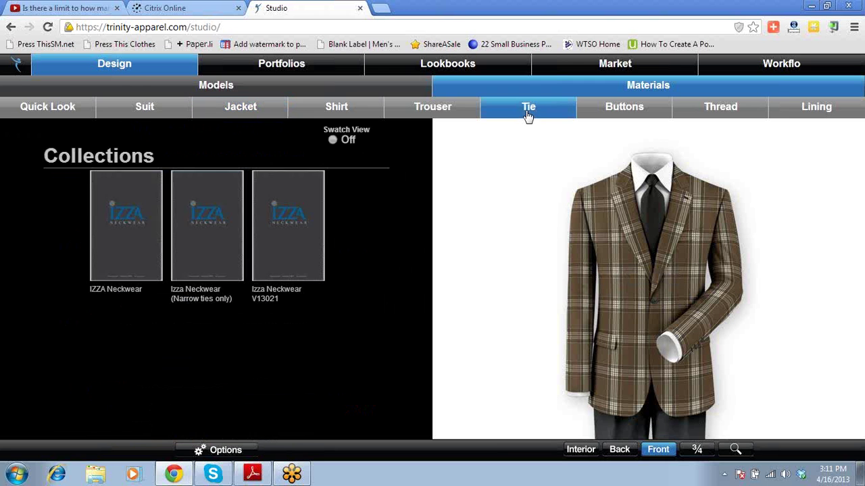
left_click(287, 238)
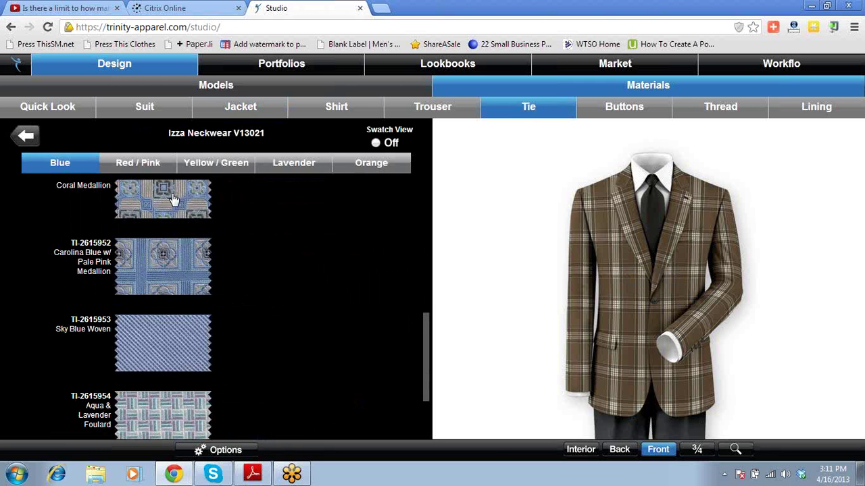
scroll(250, 247, "down", 2)
scroll(276, 253, "up", 2)
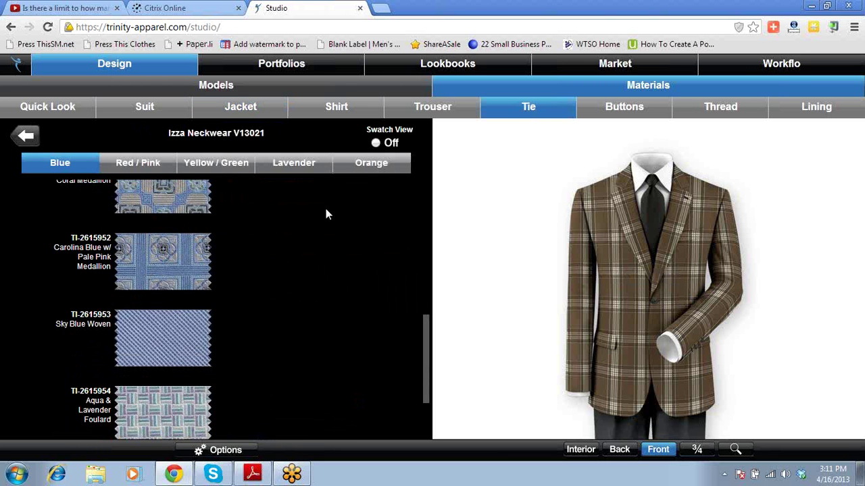
scroll(415, 349, "up", 3)
scroll(431, 239, "up", 3)
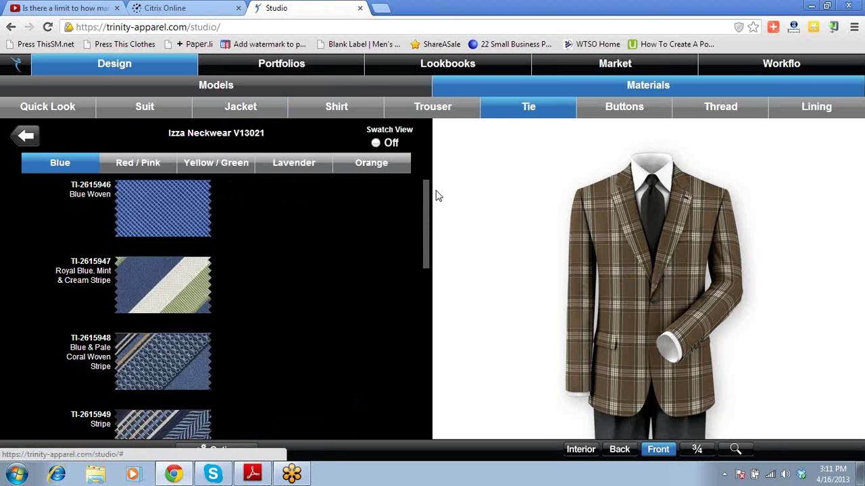
left_click(219, 168)
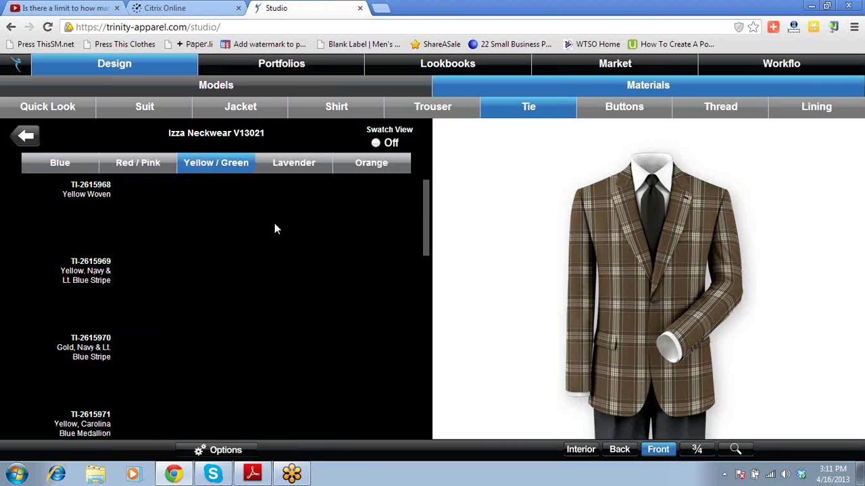
scroll(274, 223, "down", 1)
scroll(281, 237, "down", 1)
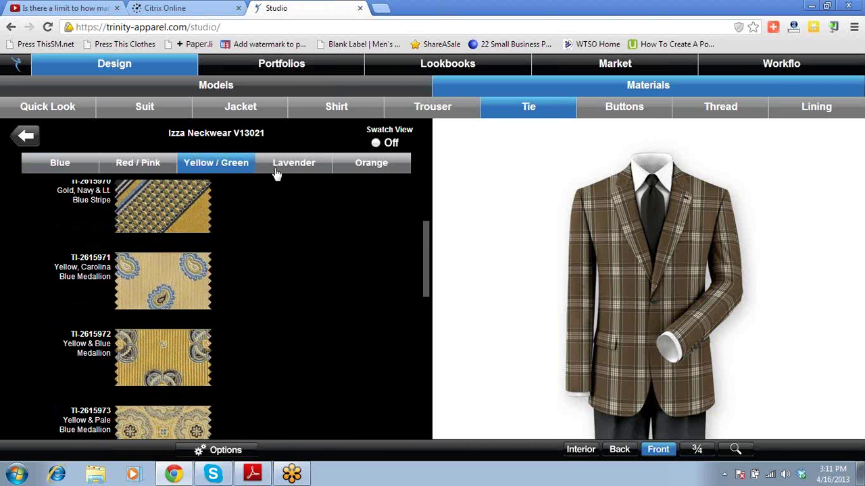
left_click(69, 166)
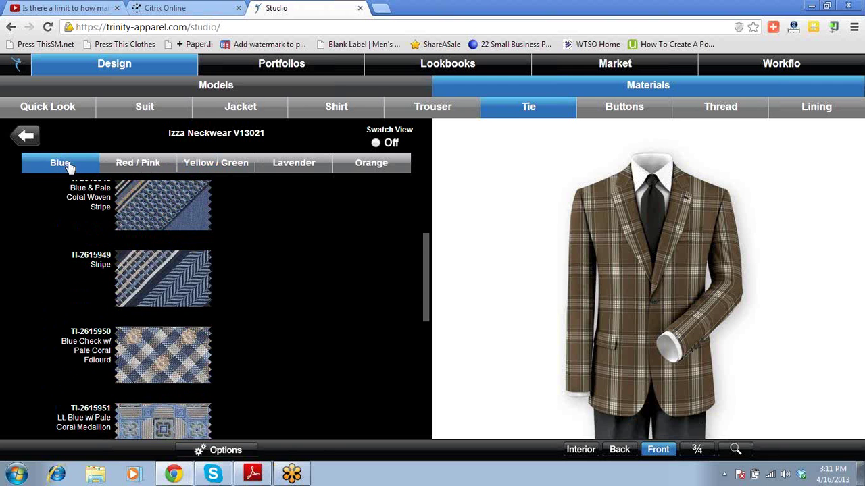
left_click_drag(427, 287, 429, 179)
left_click(173, 230)
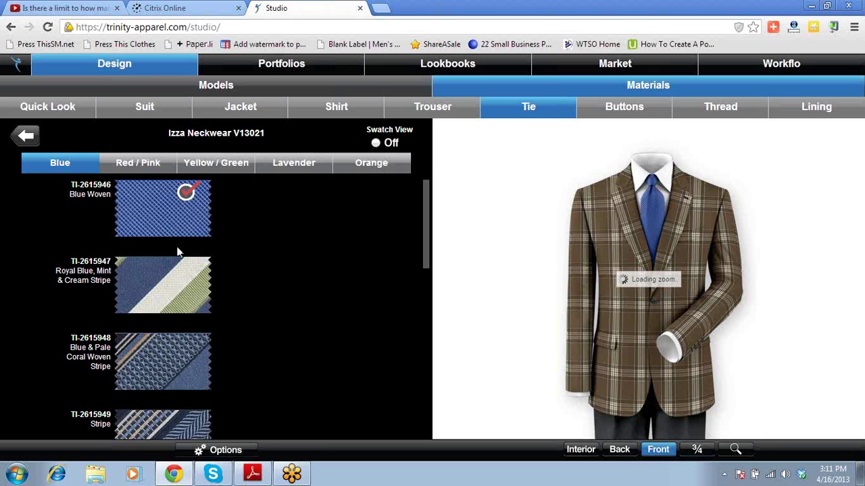
Step: Try the Orange & Navy w/ Violet Stripe tie, then settle on Taupe & Blue Medallion (TI-2615996)
left_click(356, 164)
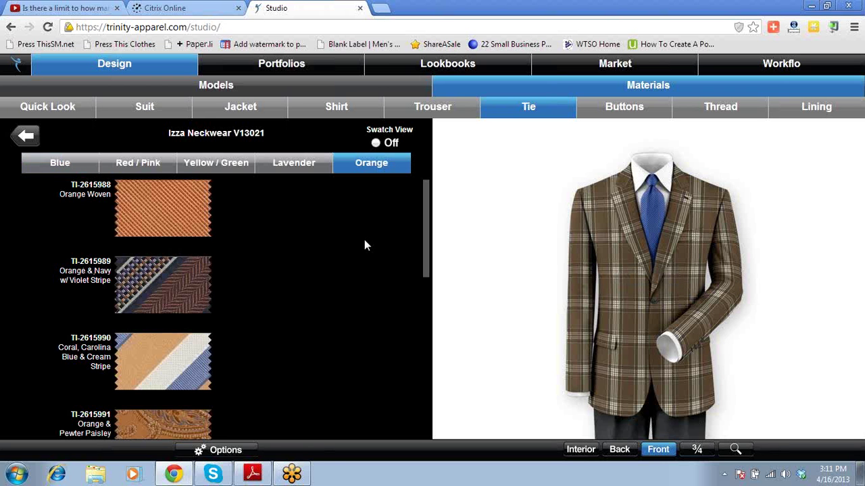
left_click(197, 281)
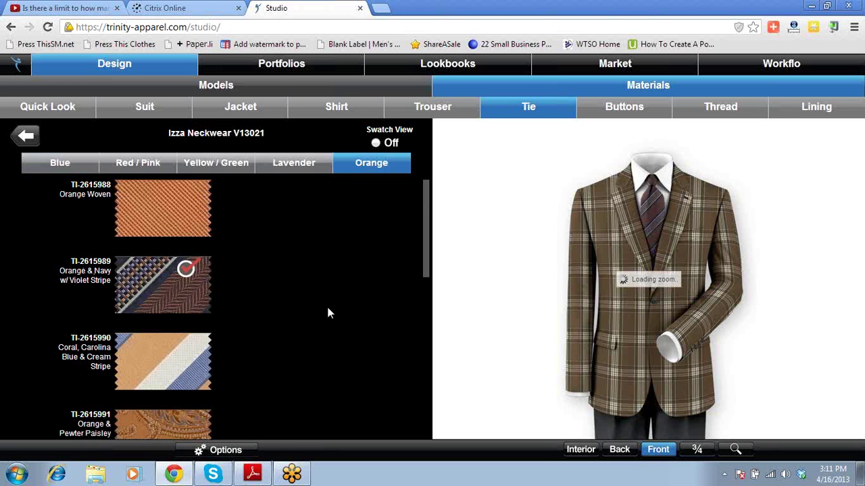
scroll(328, 311, "down", 1)
scroll(328, 313, "down", 3)
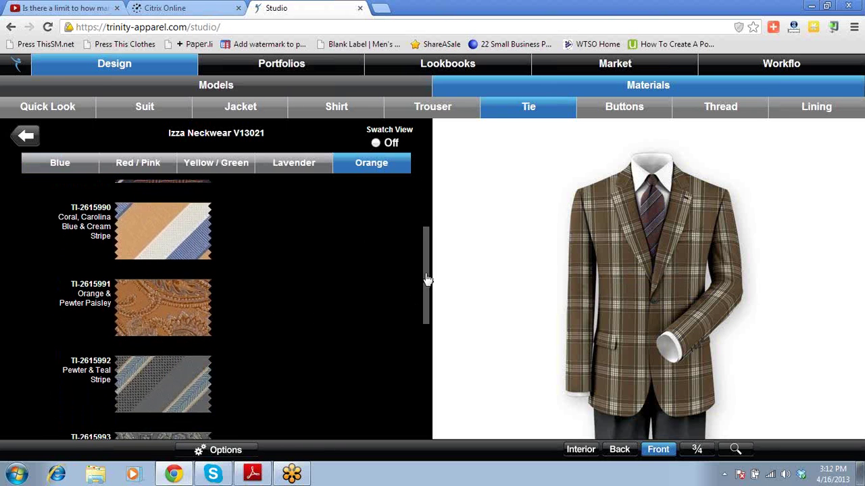
left_click_drag(428, 305, 428, 409)
left_click(187, 358)
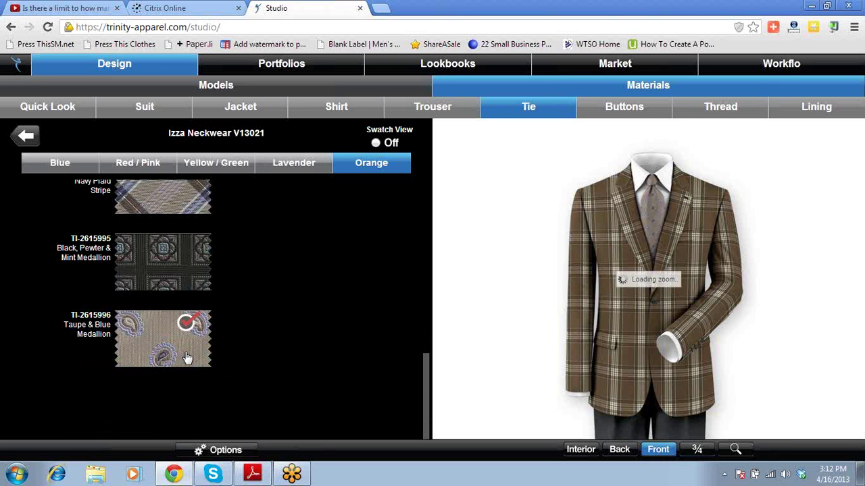
Step: Browse the lavender, red/pink and yellow/green ties, then go back to the jacket fabric collections
scroll(187, 358, "up", 3)
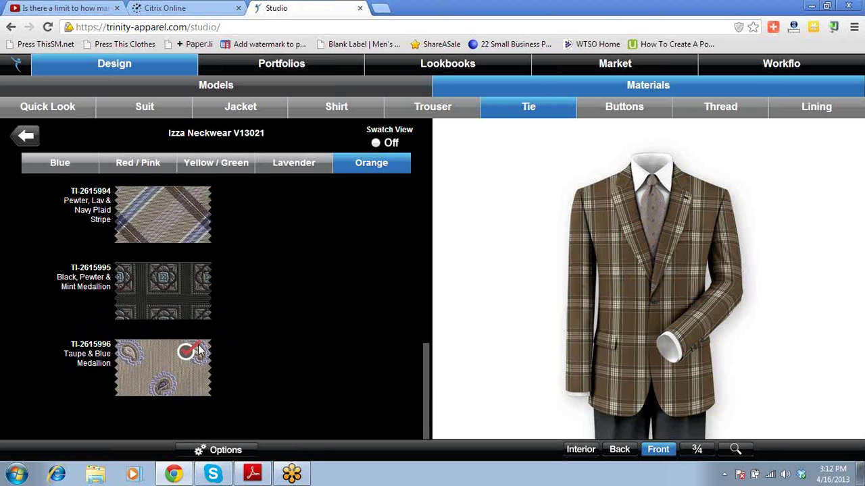
left_click(307, 164)
left_click(162, 164)
scroll(314, 292, "up", 1)
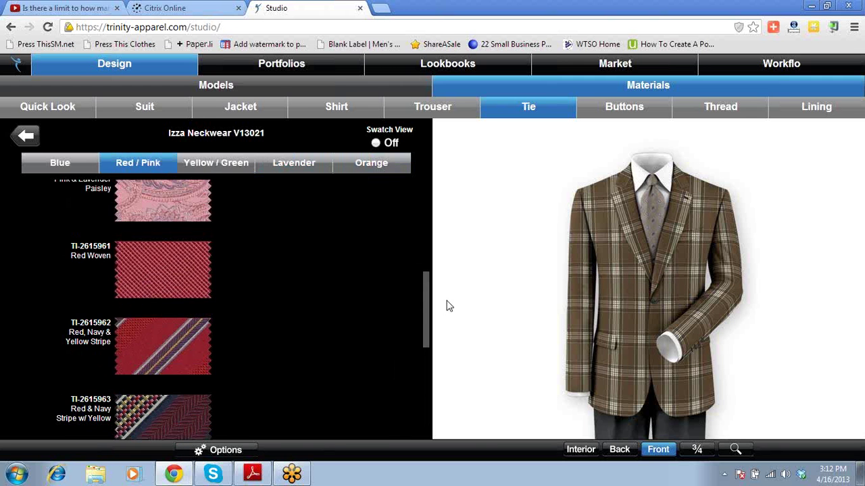
left_click_drag(428, 318, 432, 200)
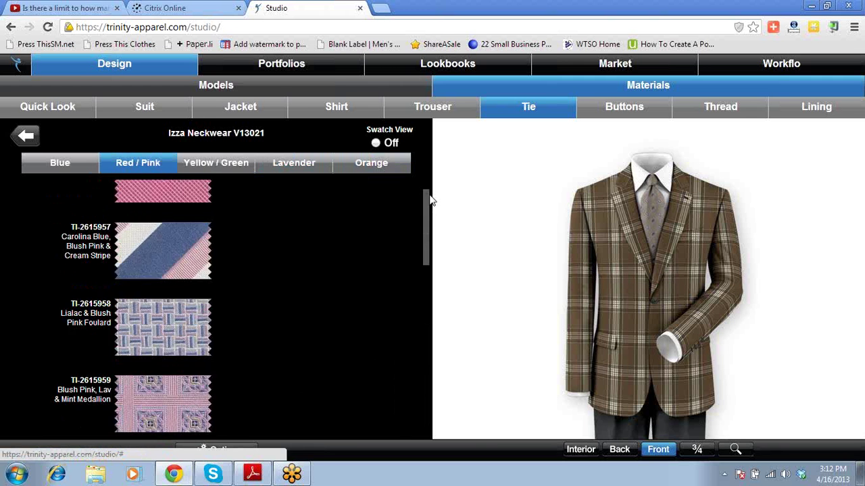
left_click(310, 171)
left_click(229, 173)
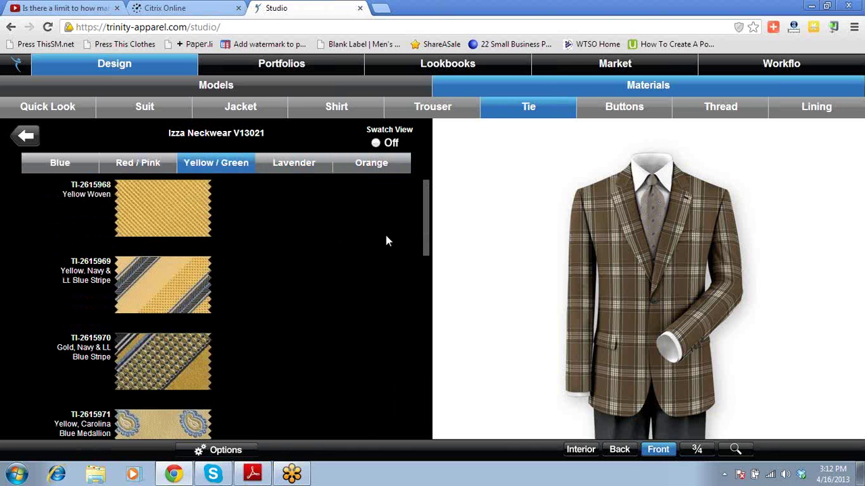
left_click(232, 120)
Step: Open the Dormeuil Amadeus 365 Jacketing V13011 swatches, scroll through them, and back out
scroll(304, 320, "down", 8)
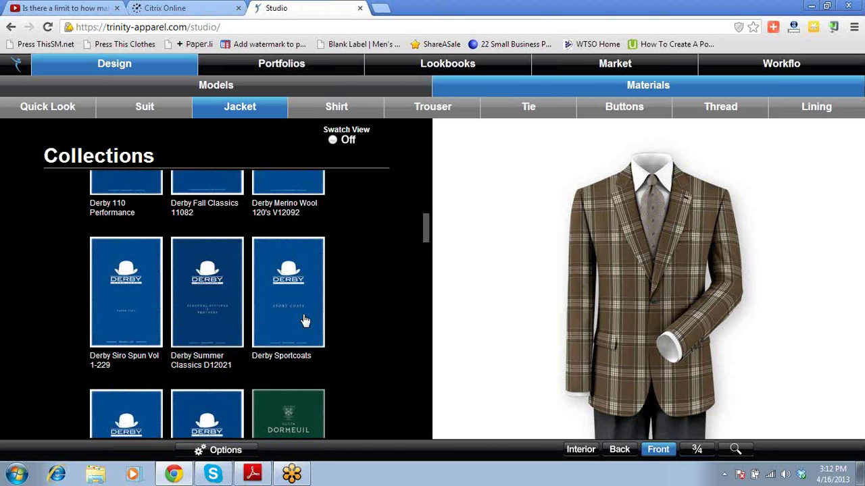
scroll(304, 320, "down", 5)
left_click(108, 282)
scroll(390, 309, "down", 2)
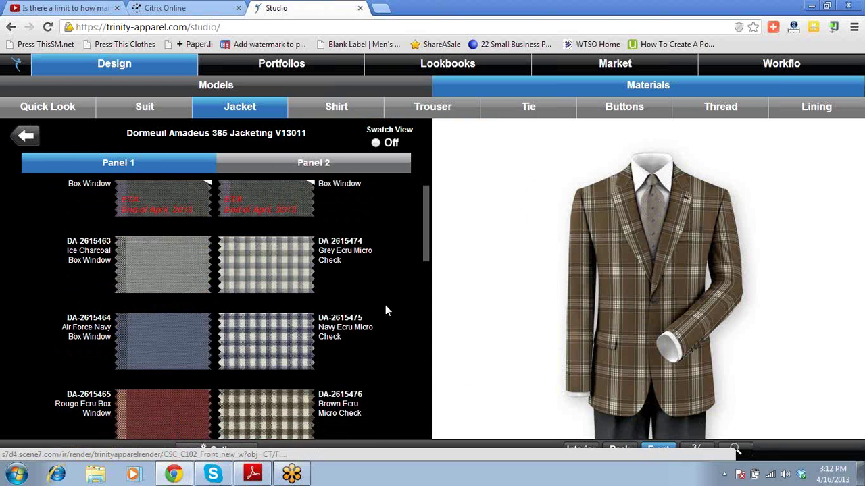
scroll(360, 322, "down", 2)
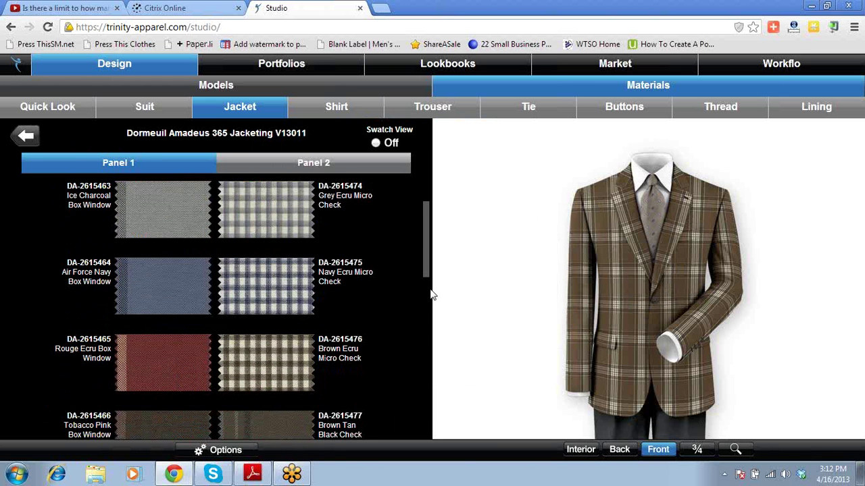
scroll(427, 274, "up", 2)
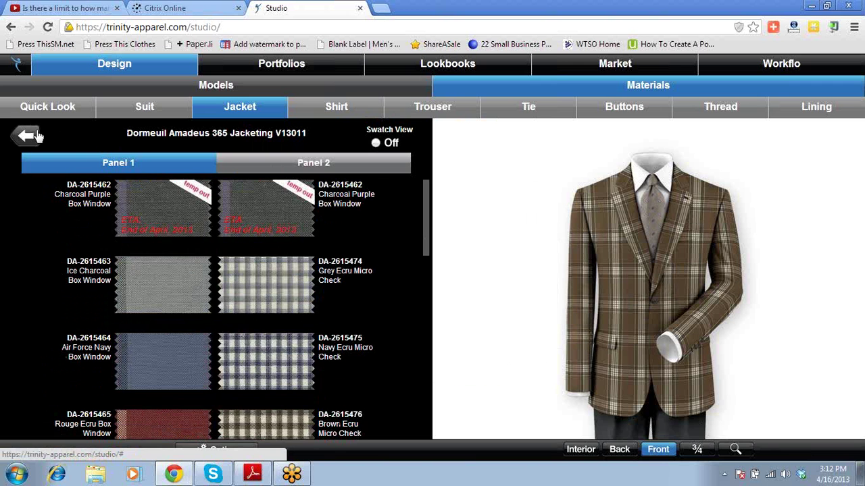
left_click(25, 137)
Step: Reopen Amadeus 365 Jacketing and apply Ice Ecru Check (DA-2615469) to the jacket
scroll(32, 322, "up", 3)
scroll(32, 322, "down", 2)
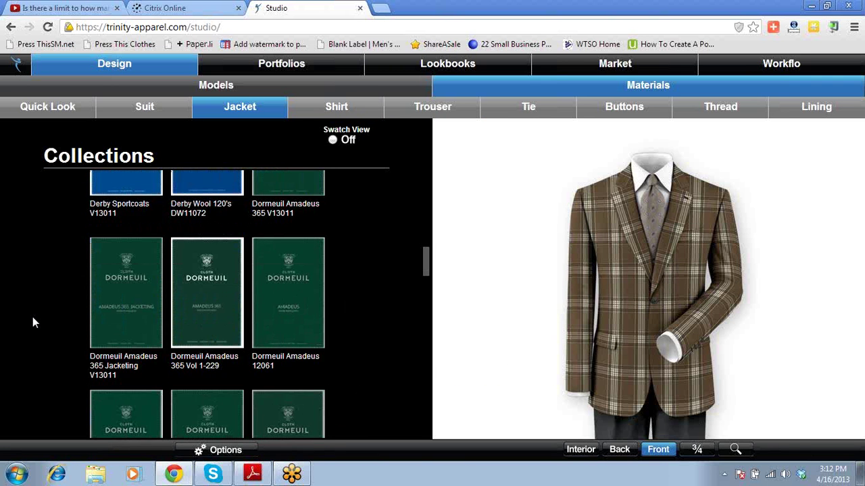
left_click(114, 303)
scroll(58, 324, "down", 2)
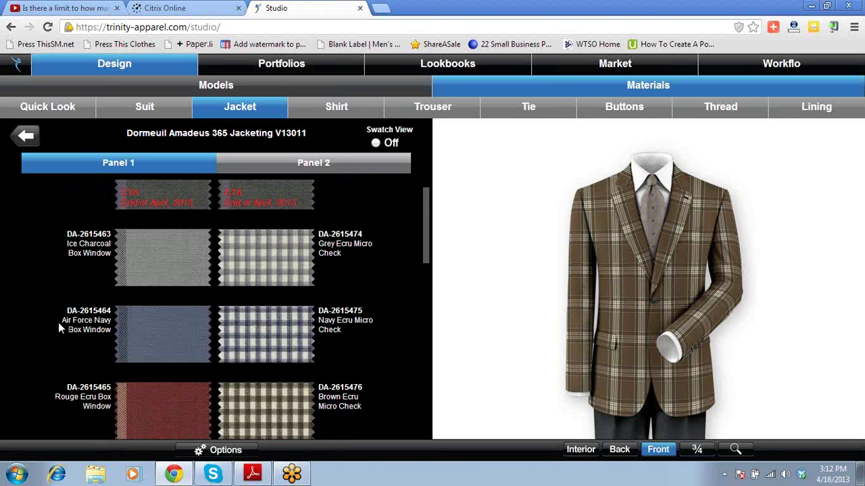
scroll(58, 324, "down", 3)
scroll(58, 328, "down", 1)
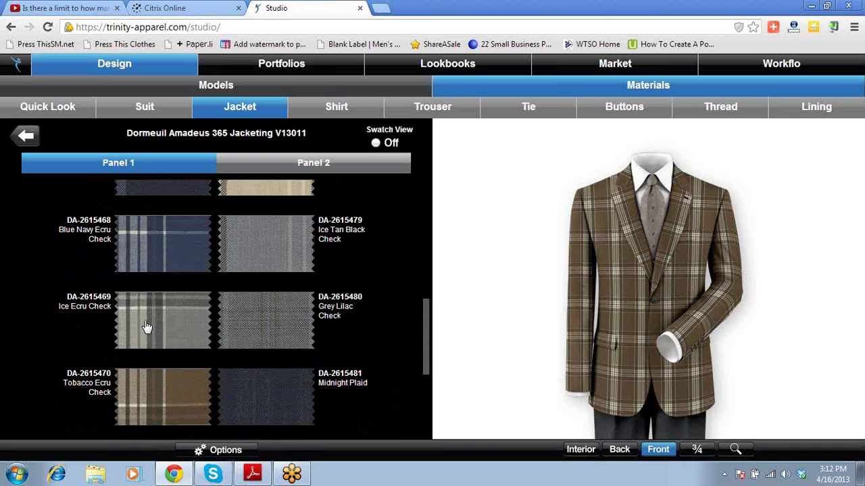
left_click(183, 329)
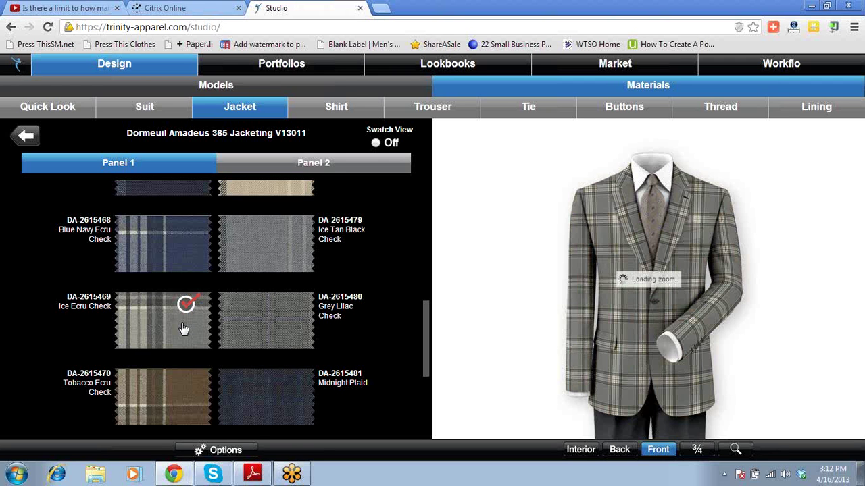
left_click(190, 263)
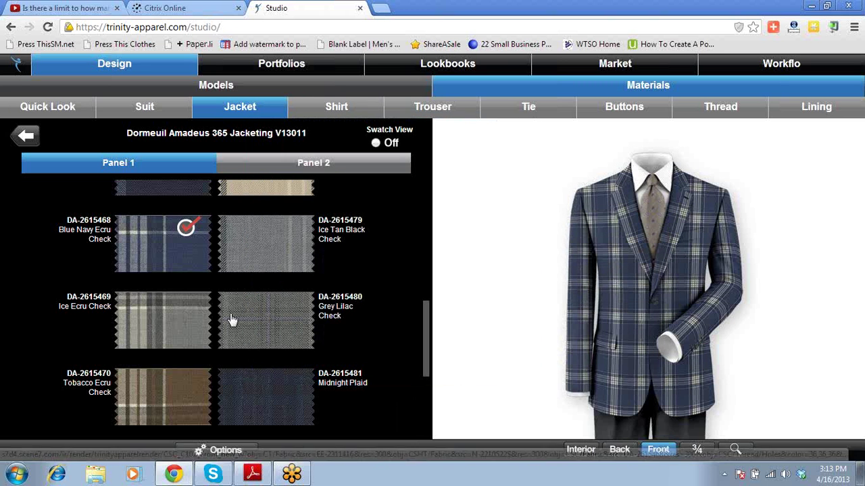
scroll(200, 253, "up", 2)
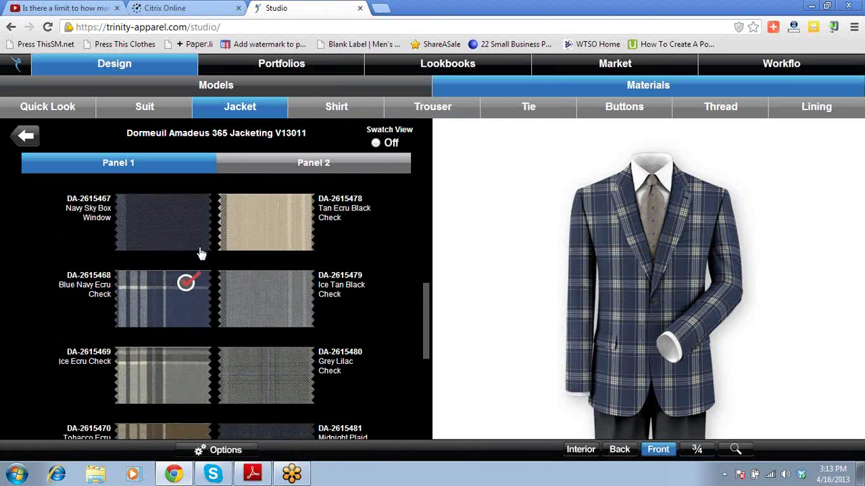
scroll(200, 254, "down", 3)
scroll(201, 253, "down", 2)
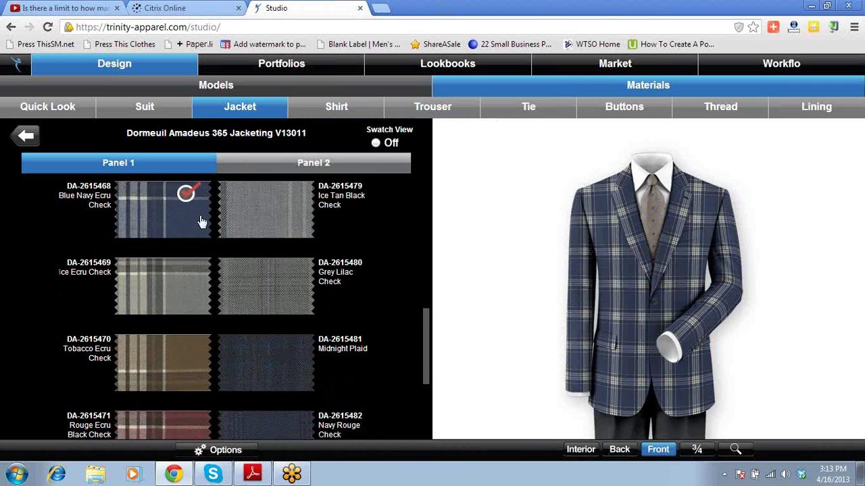
scroll(171, 280, "down", 6)
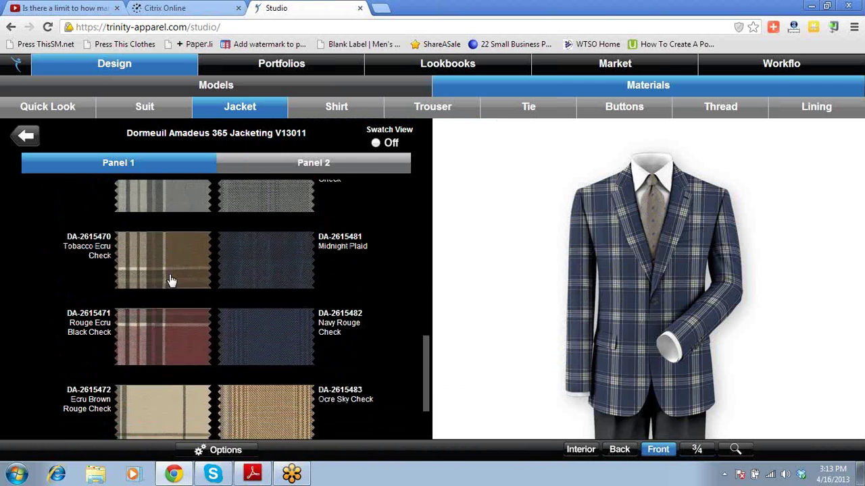
scroll(172, 283, "up", 3)
scroll(173, 283, "up", 2)
scroll(172, 282, "down", 4)
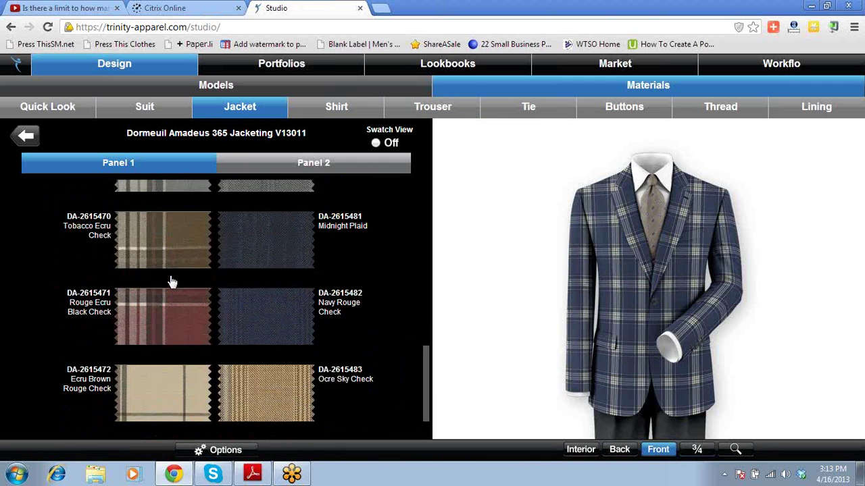
left_click_drag(429, 391, 427, 185)
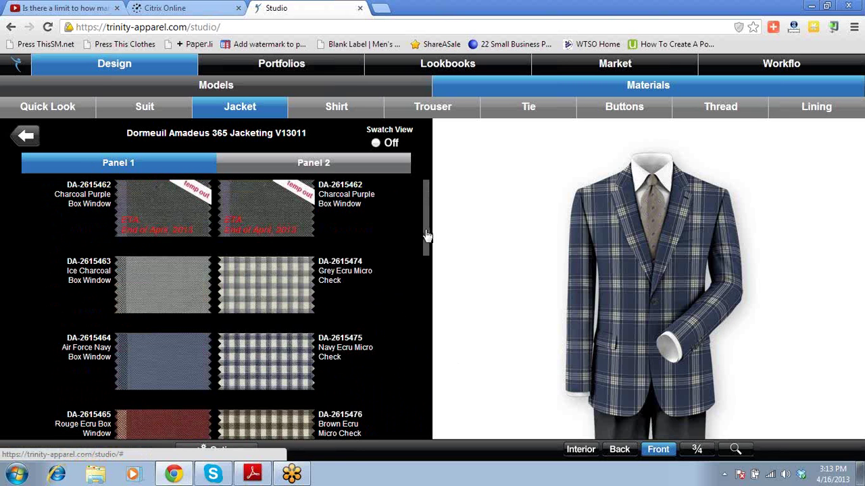
left_click_drag(426, 242, 426, 272)
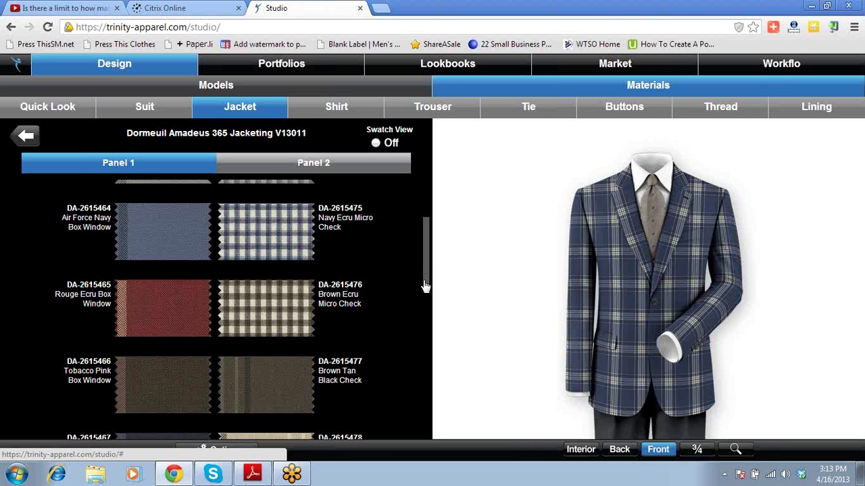
Step: Advance the Models carousel to the Updated Two Button Jacket, open its details, and clear the address bar
left_click(27, 137)
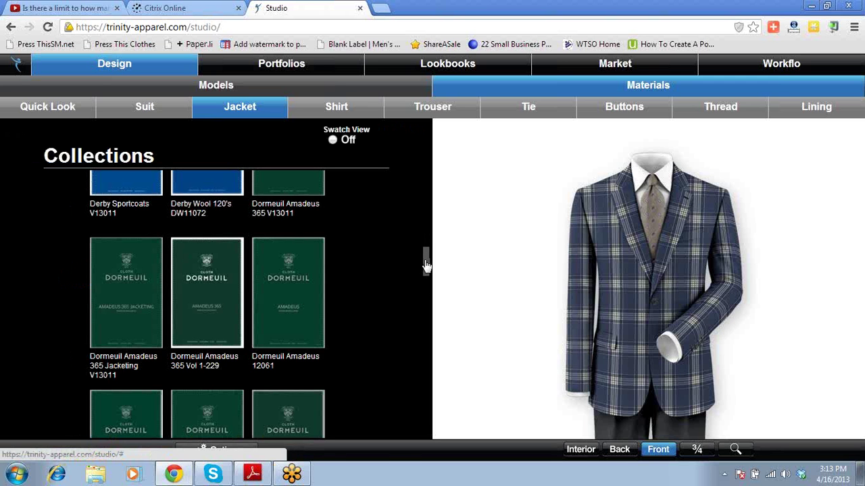
left_click(212, 85)
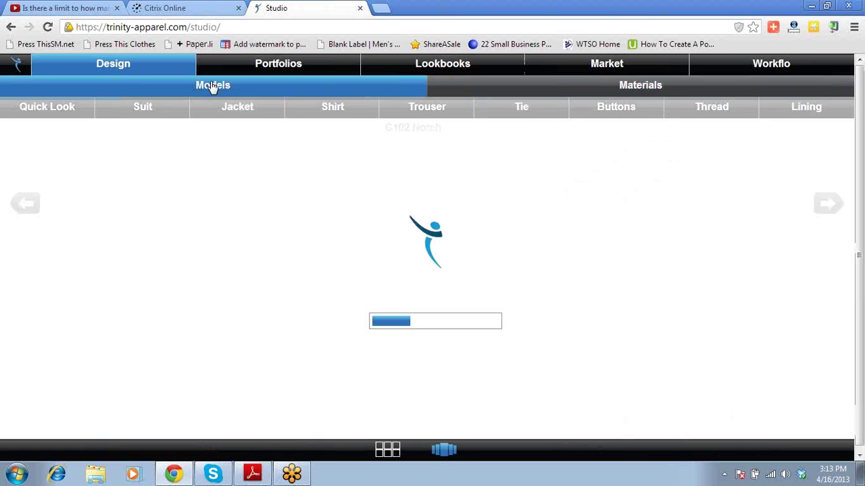
left_click(828, 204)
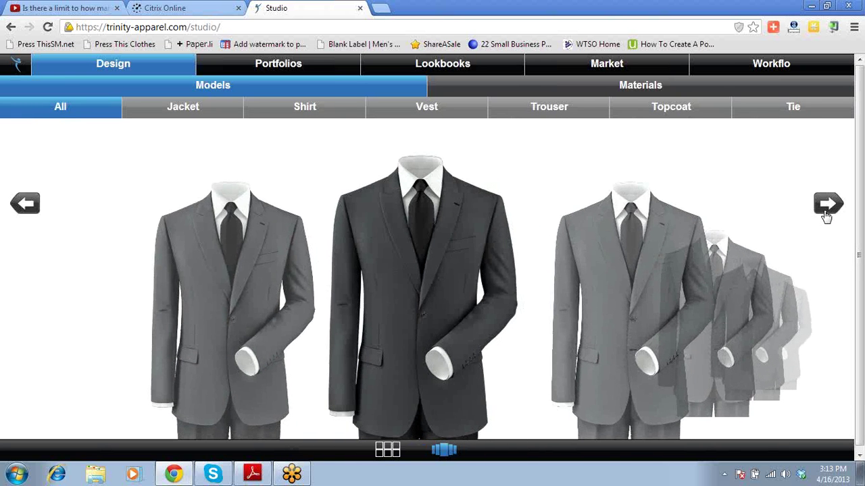
left_click(828, 204)
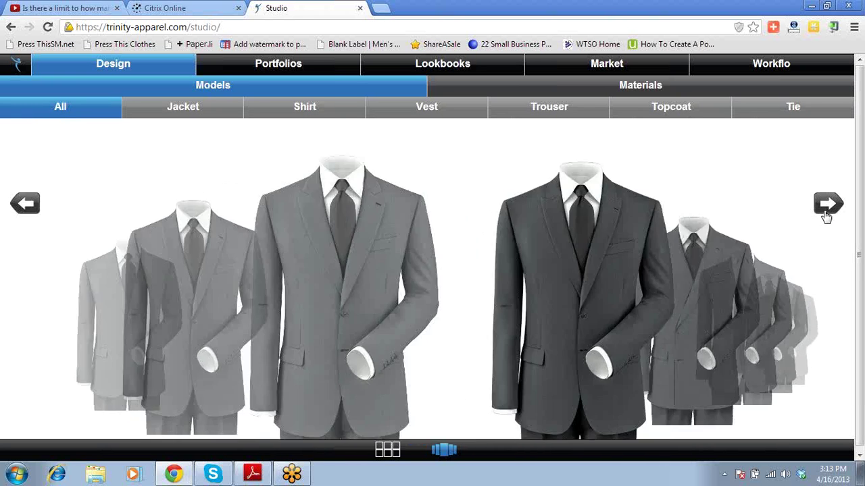
left_click(827, 204)
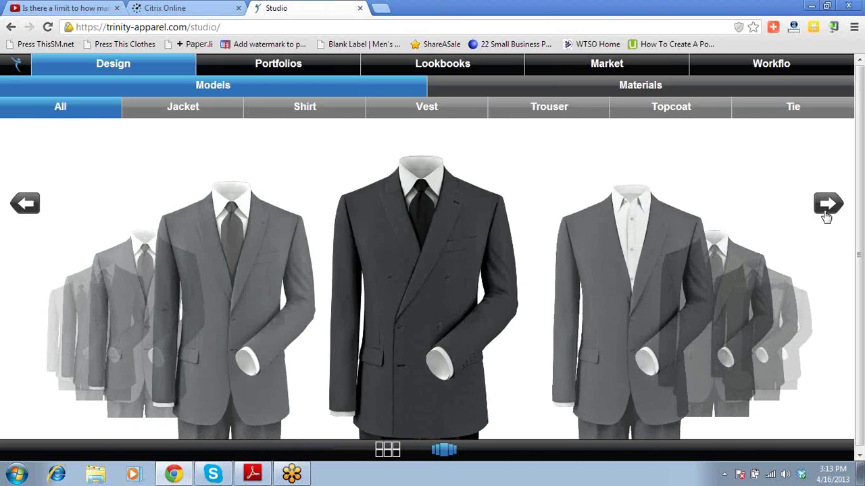
left_click(827, 204)
left_click(405, 276)
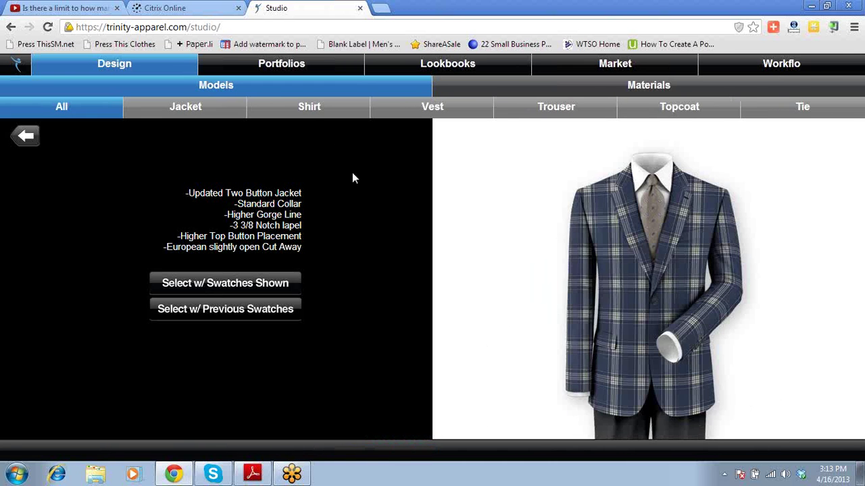
left_click(266, 26)
key("BackSpace")
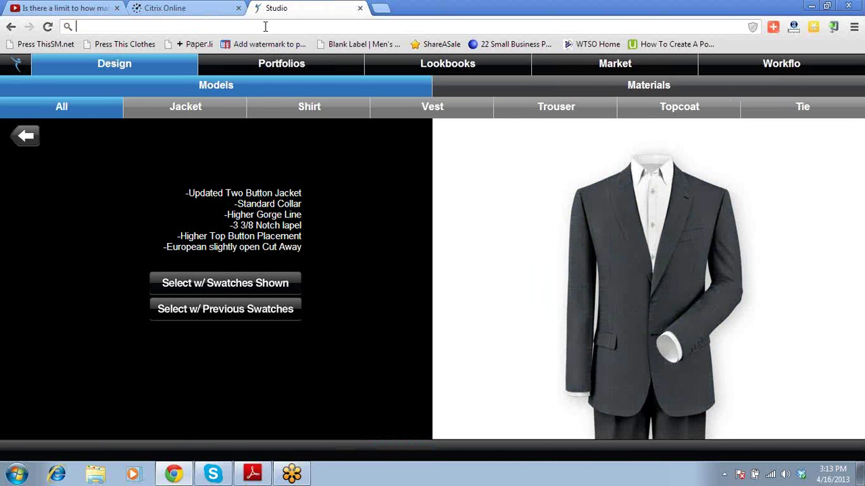
Step: Adopt the two-button jacket with swatches shown and open Dormeuil Amadeus 365 Jacketing fabrics
left_click(228, 285)
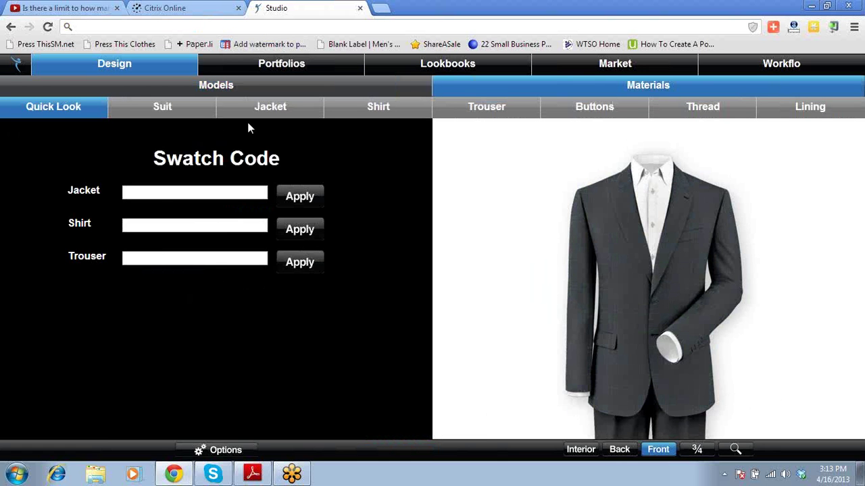
left_click(270, 108)
left_click(117, 299)
scroll(172, 275, "down", 5)
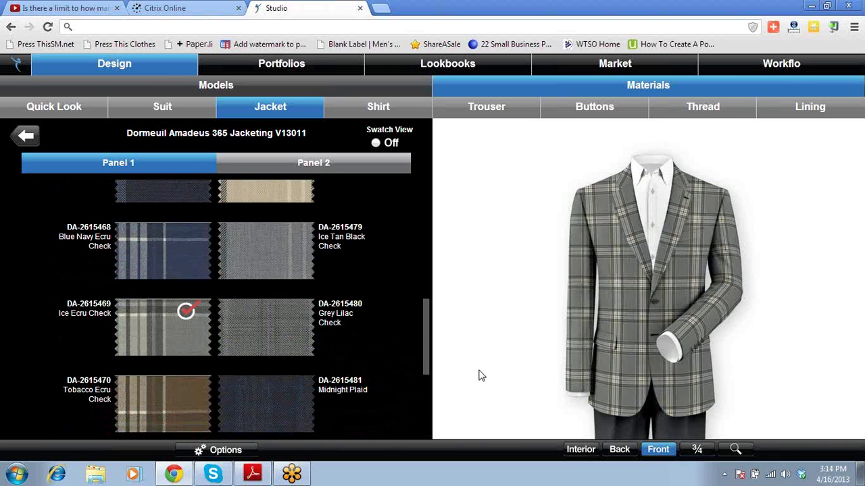
mouse_move(685, 357)
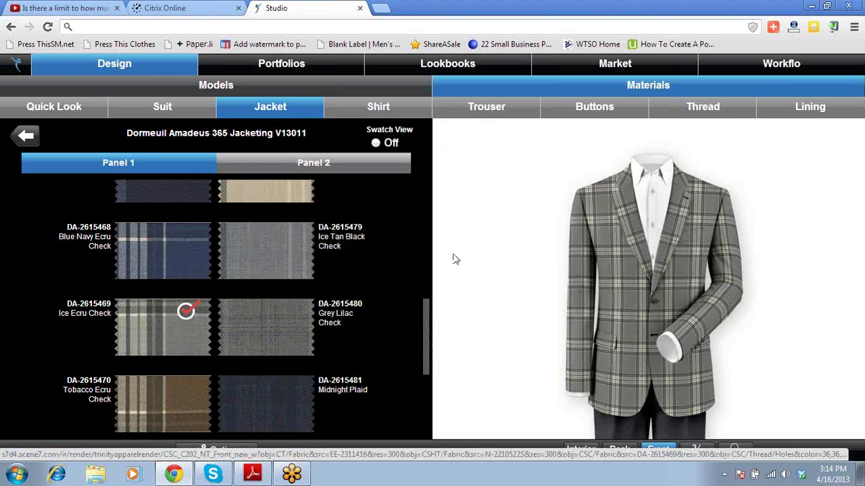
Step: Browse Amadeus 365 Jacketing Panel 2, then return to the jacket Collections near Dormeuil Aquaplan V13011
left_click(288, 171)
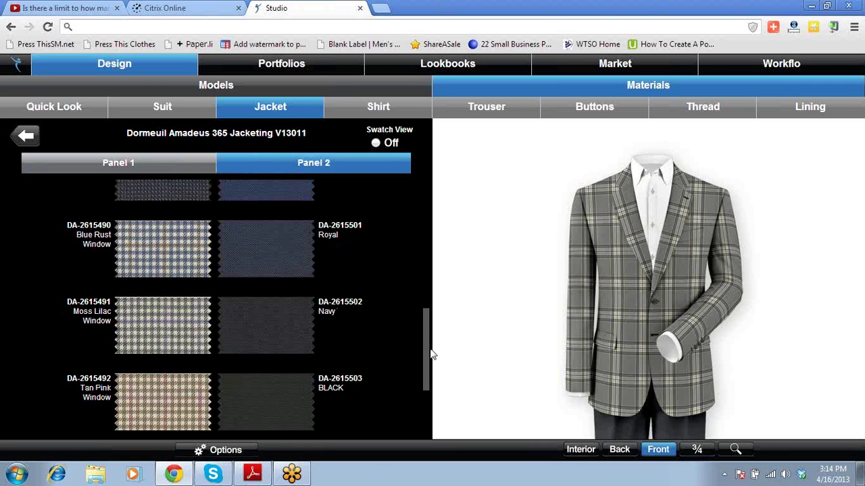
left_click_drag(430, 356, 427, 185)
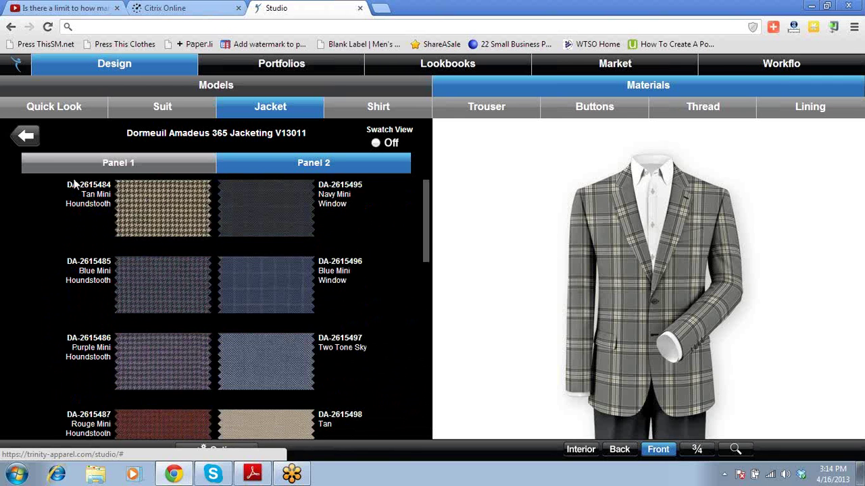
left_click(26, 139)
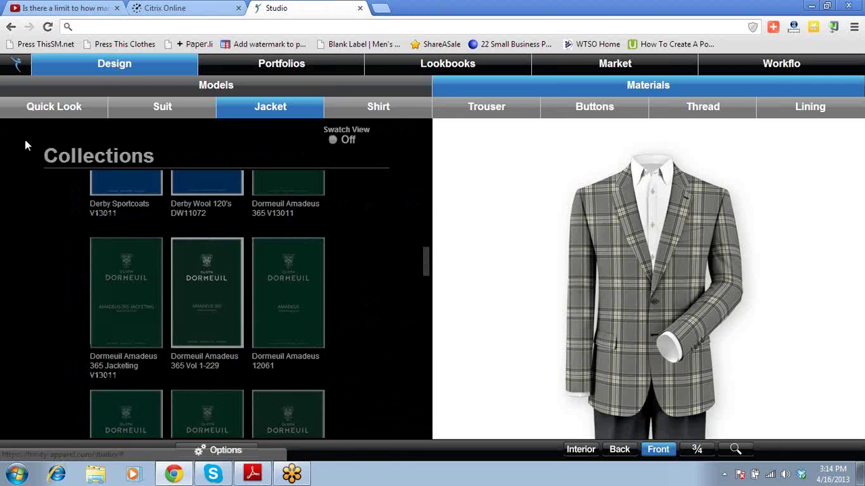
scroll(59, 273, "down", 3)
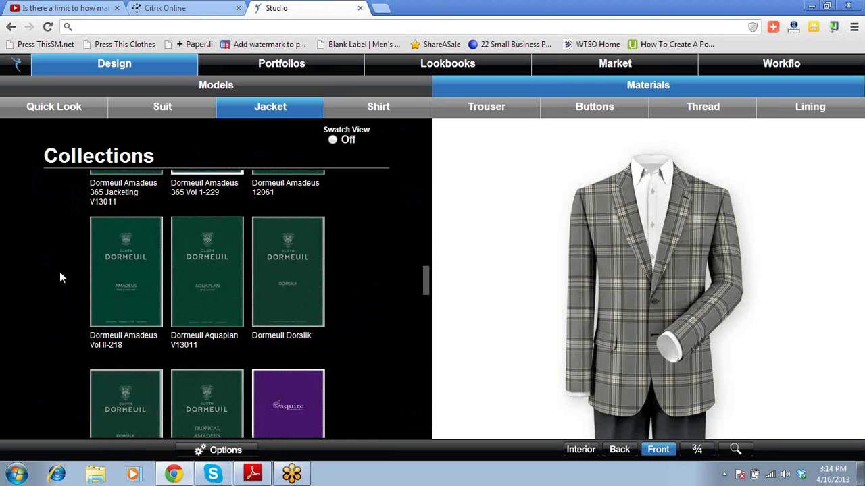
Step: Choose the Updated One Button Jacket from the Suit models and continue with swatches shown
left_click(200, 285)
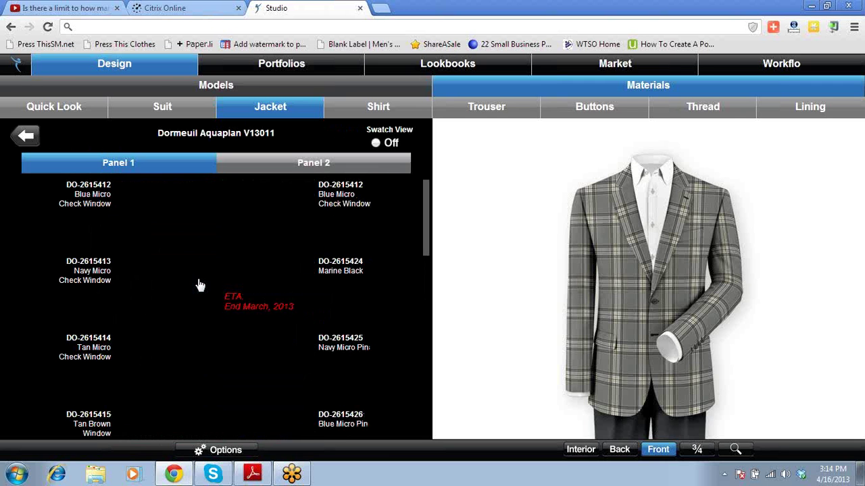
left_click(164, 108)
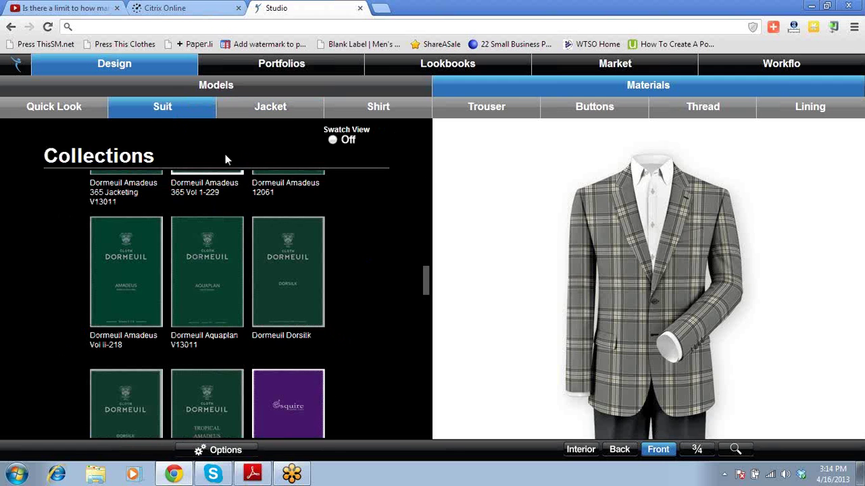
left_click(223, 86)
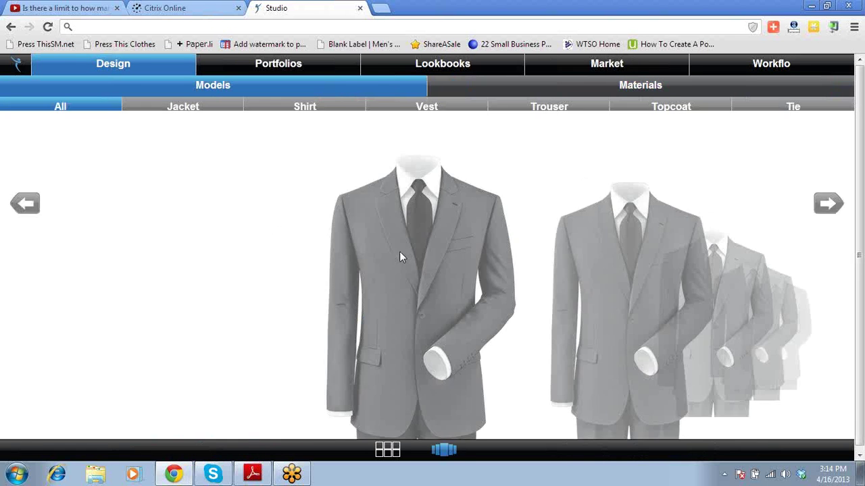
left_click(401, 255)
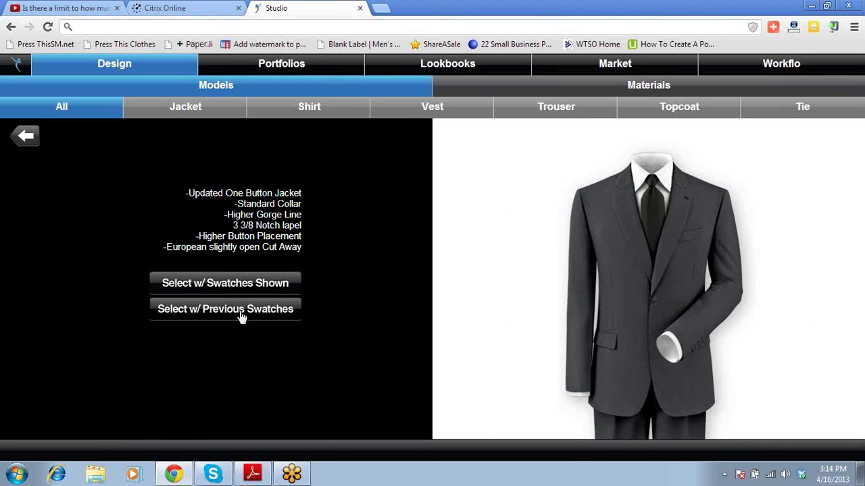
left_click(247, 284)
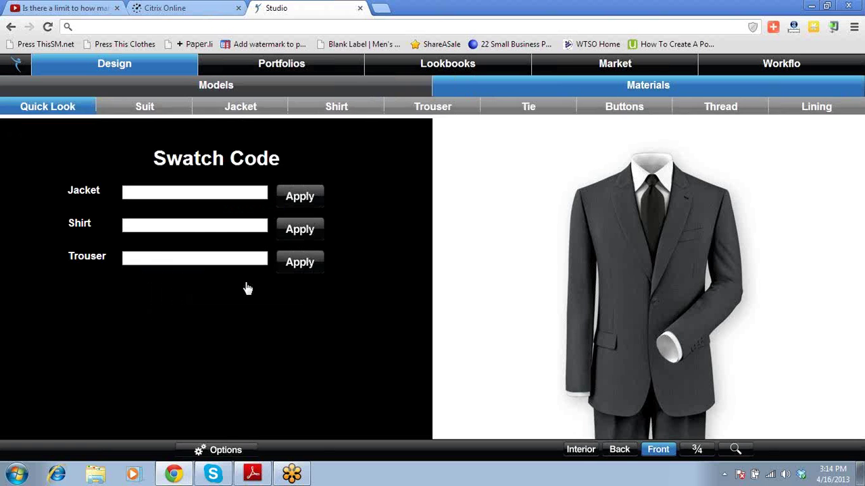
Step: Dress the suit in Dormeuil Aquaplan V13011 Tan Brown Window (DO-2615415) and magnify the preview
left_click(157, 110)
scroll(185, 256, "down", 5)
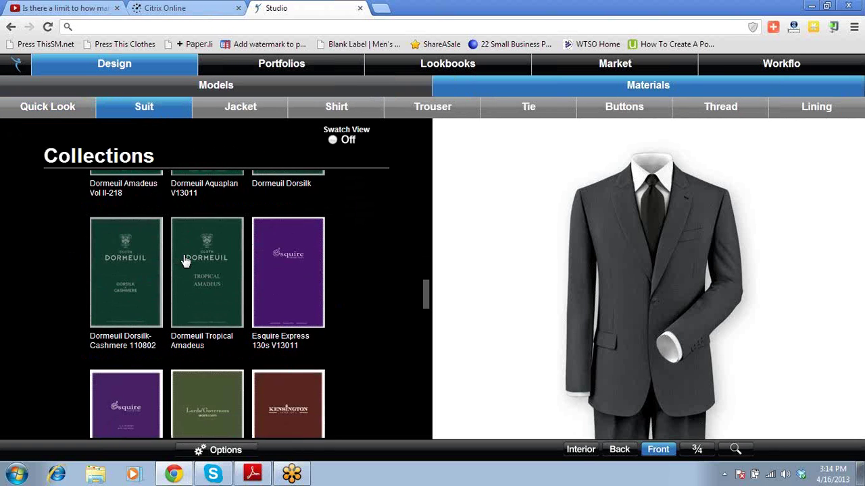
scroll(187, 255, "up", 3)
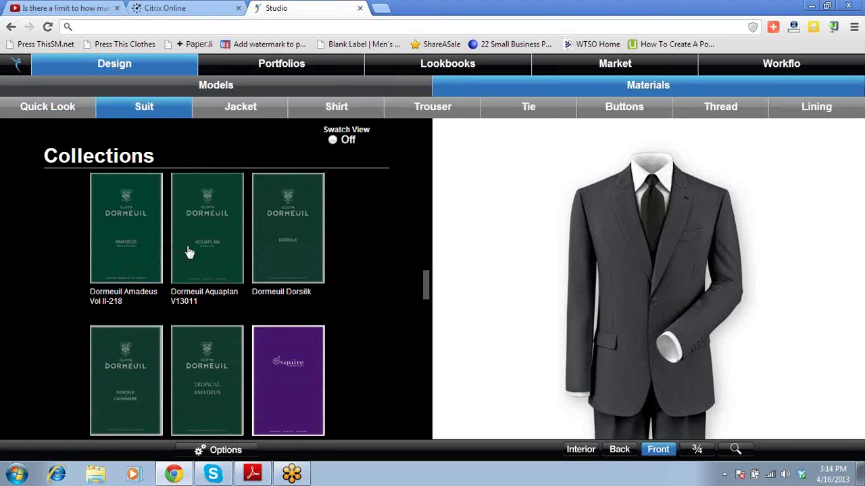
left_click(202, 234)
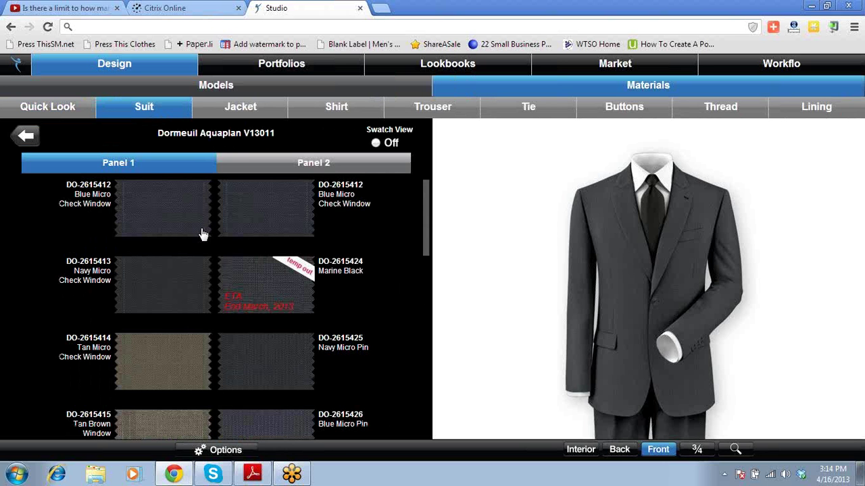
scroll(223, 257, "down", 2)
left_click(189, 356)
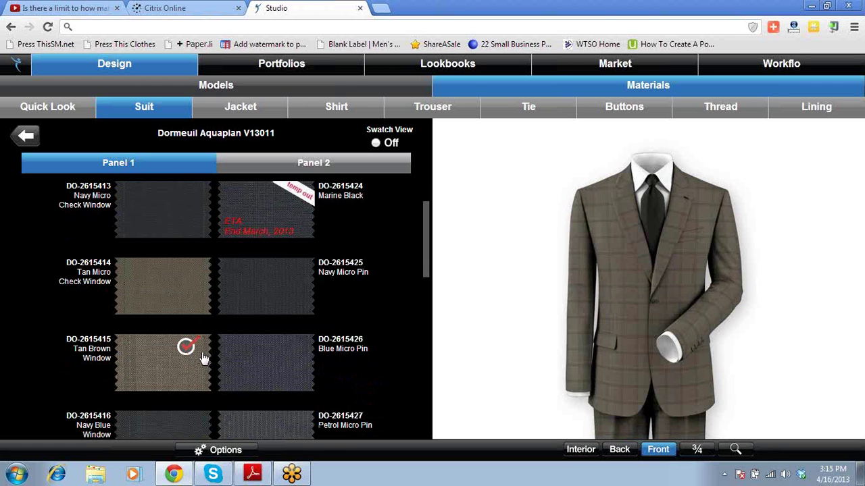
mouse_move(662, 311)
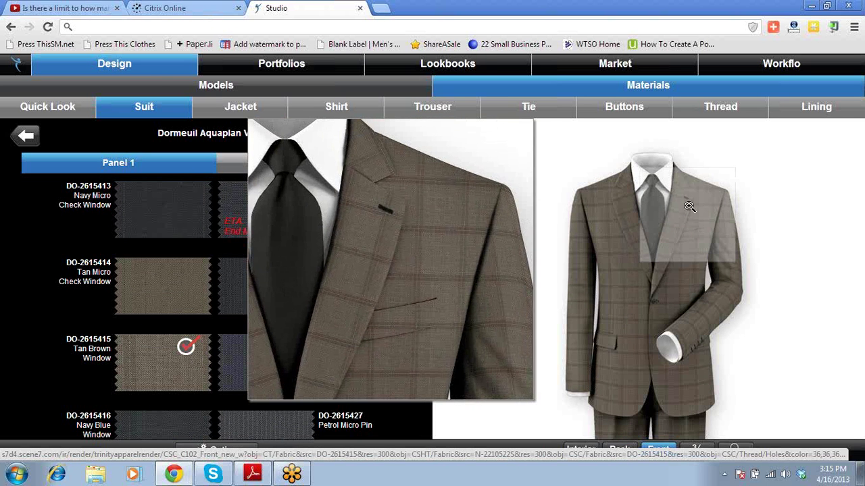
Step: Try the Izza Neckwear V13021 TI-2615951 tie, then switch to the TI-2615949 Stripe tie
left_click(527, 110)
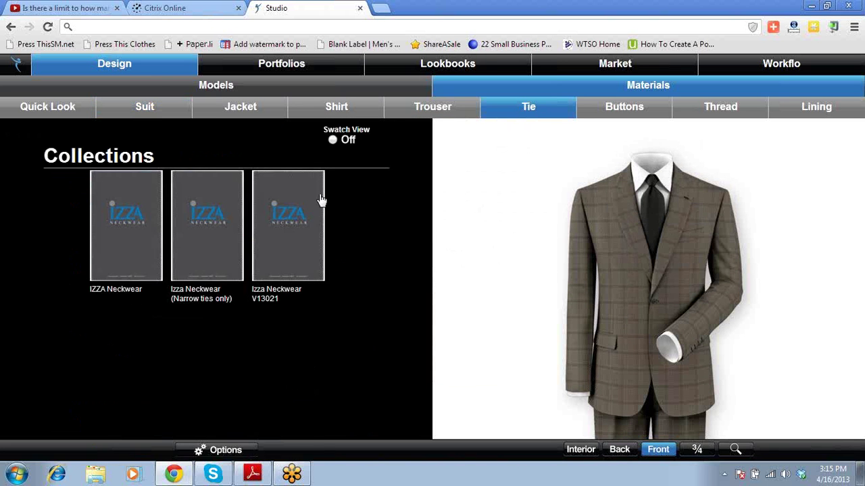
left_click(261, 233)
scroll(285, 231, "down", 2)
scroll(170, 403, "down", 2)
left_click(169, 401)
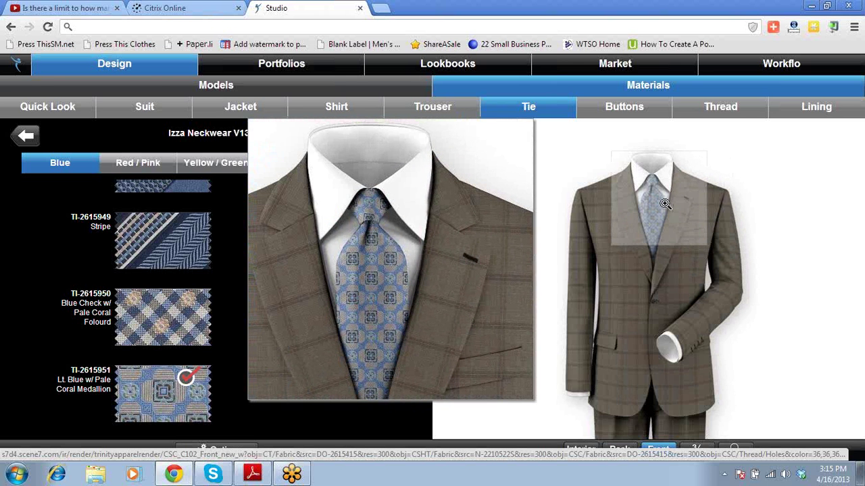
left_click(190, 247)
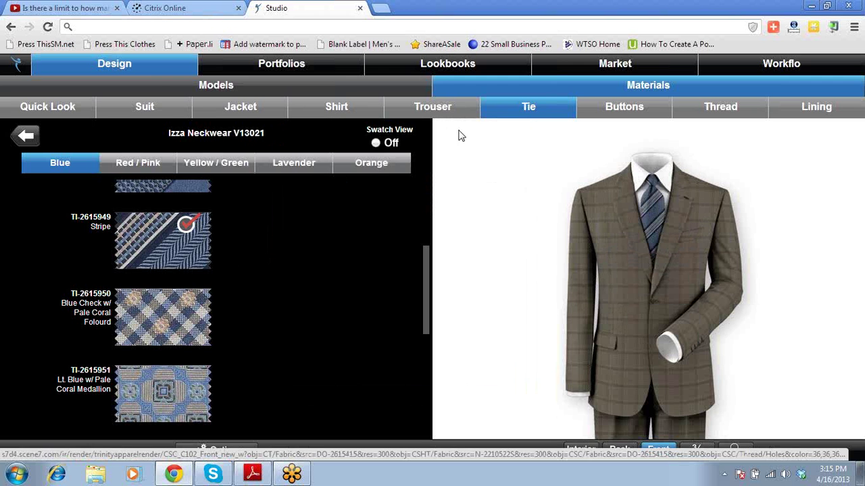
Step: Apply Dormeuil Aquaplan V13011 Beige Micro Pin (DO-2615428) to the suit
left_click(140, 112)
scroll(166, 341, "down", 5)
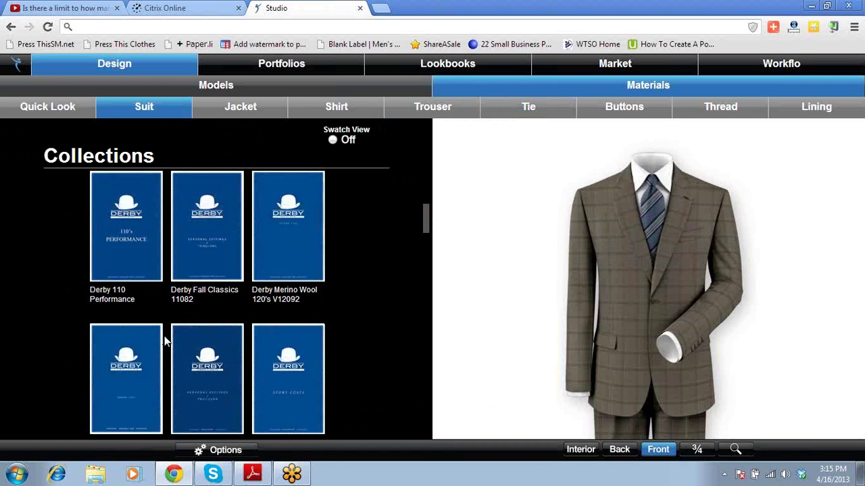
scroll(165, 341, "down", 5)
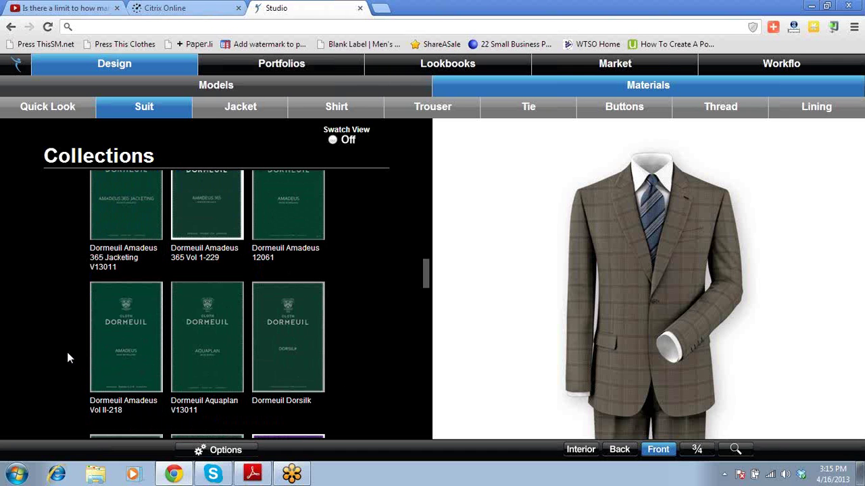
left_click(220, 352)
left_click(265, 387)
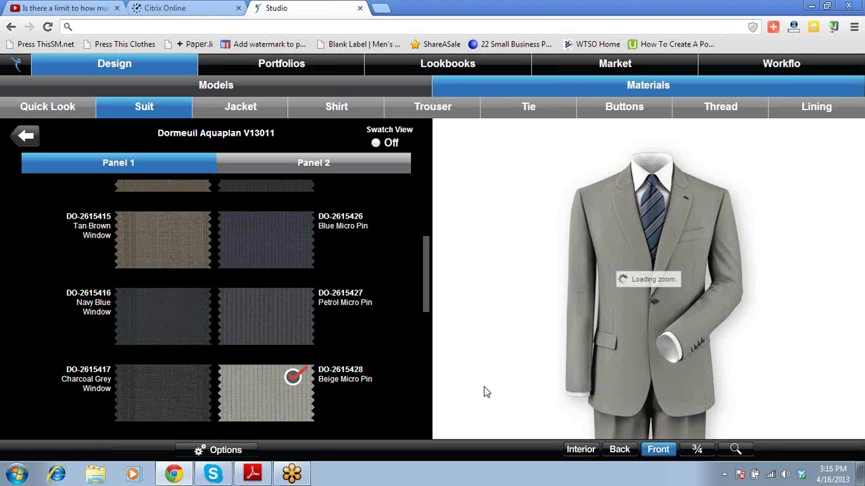
mouse_move(642, 379)
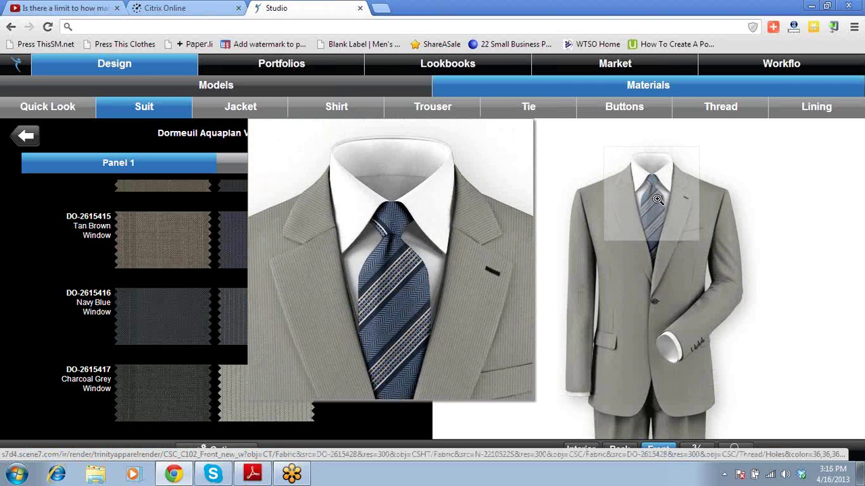
Step: Inspect the Beige Micro Pin suit in the enlarged, zoomed-in preview, then close it
left_click(651, 194)
left_click(467, 255)
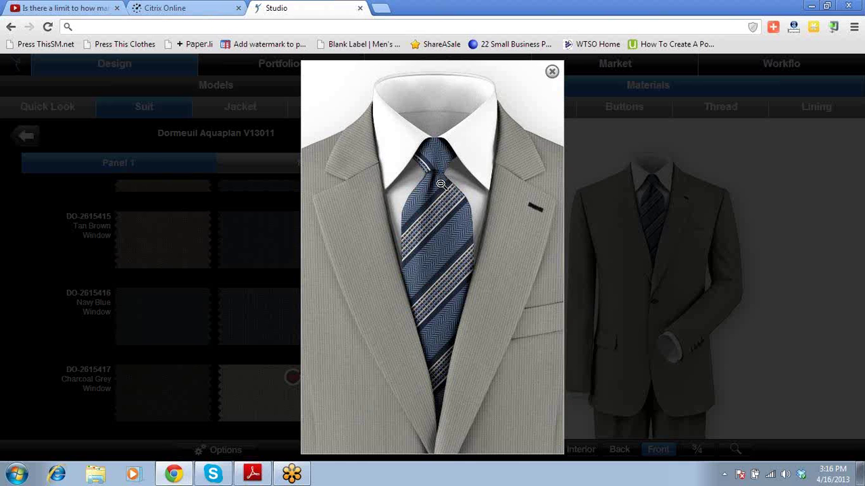
left_click(552, 71)
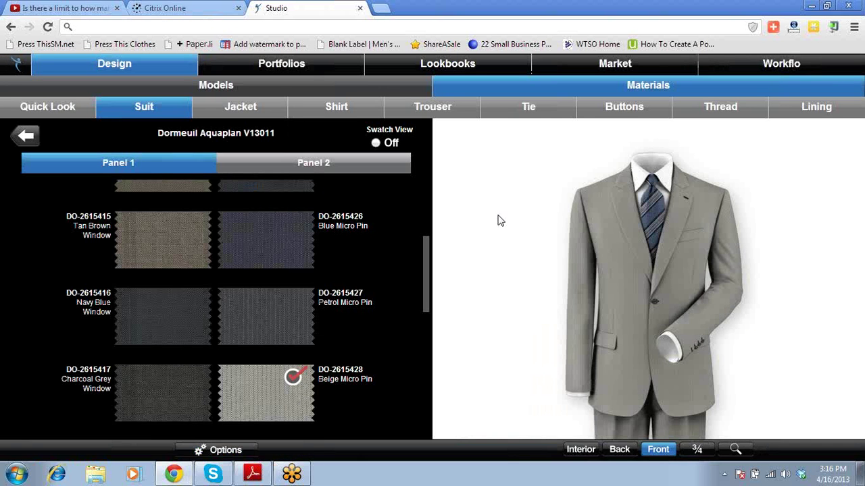
Step: Pick Navy Basket (DO-2615447) from Aquaplan Panel 2 for the suit
left_click(323, 164)
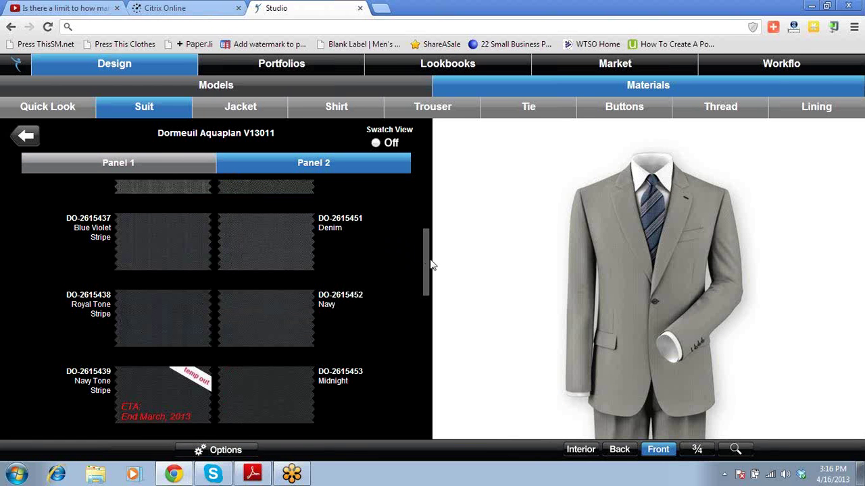
left_click_drag(428, 267, 427, 418)
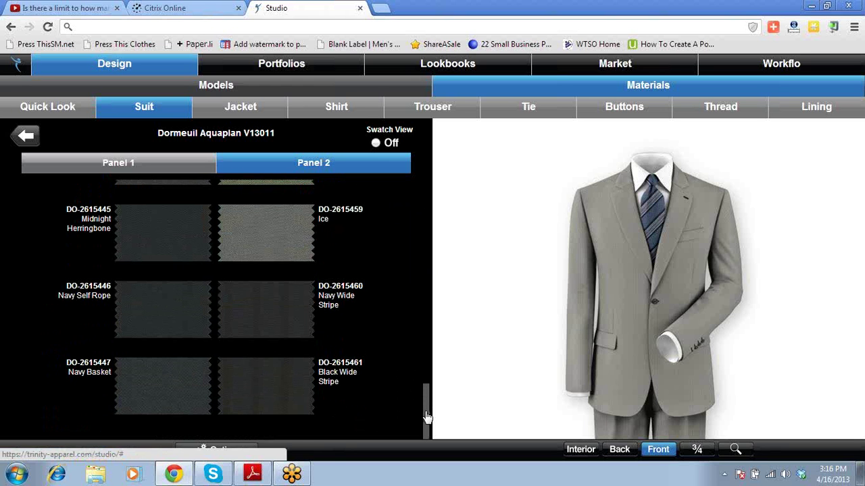
left_click(175, 397)
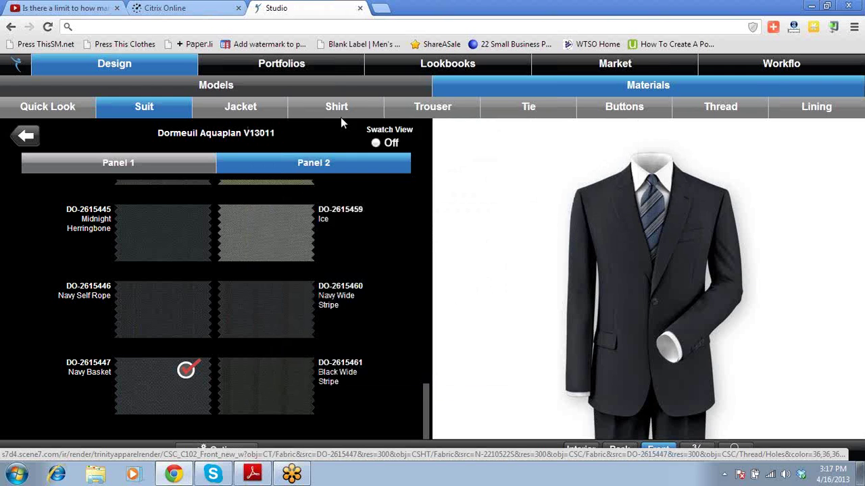
Step: Apply Monti-140-200 White stripe on light blue (MX-2413001S) to the shirt
left_click(334, 112)
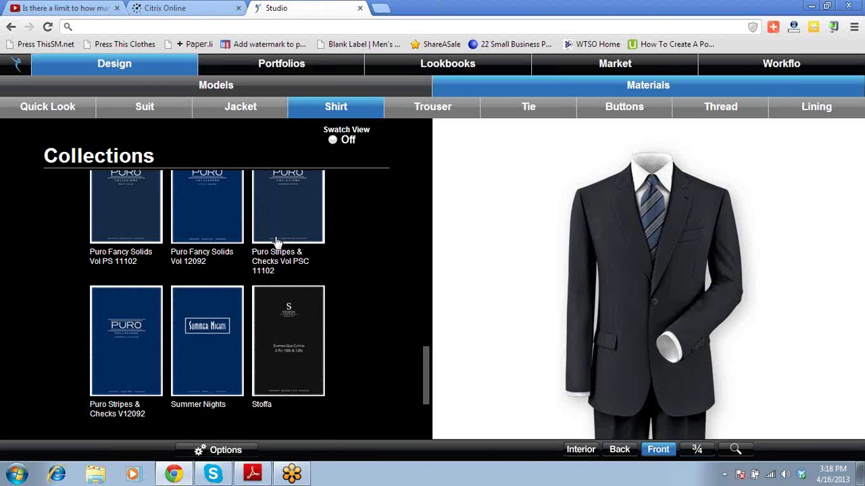
scroll(287, 314, "up", 3)
scroll(288, 315, "up", 3)
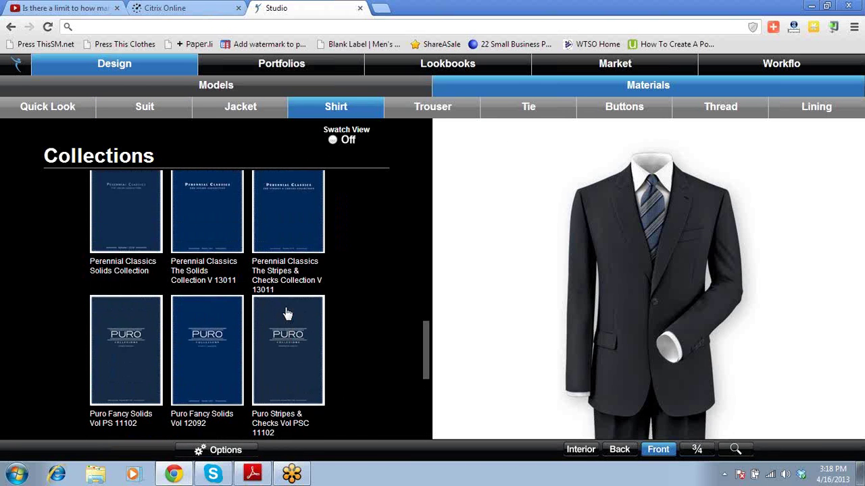
scroll(287, 312, "up", 5)
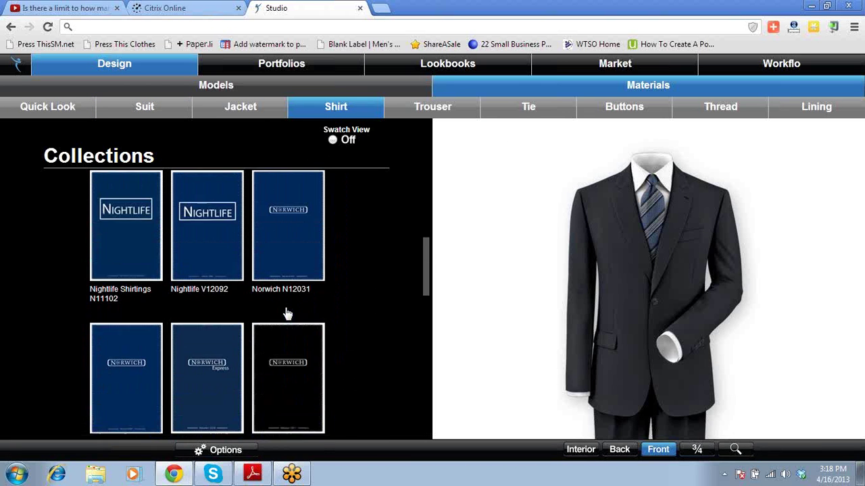
left_click(289, 274)
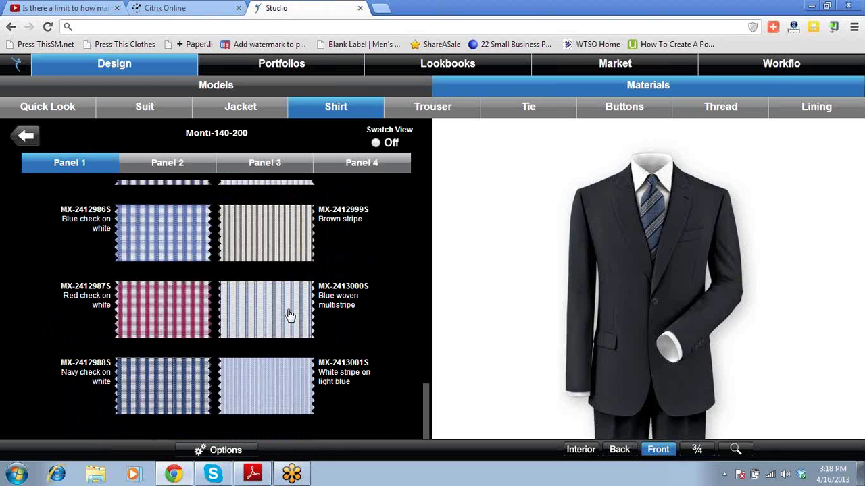
left_click(280, 378)
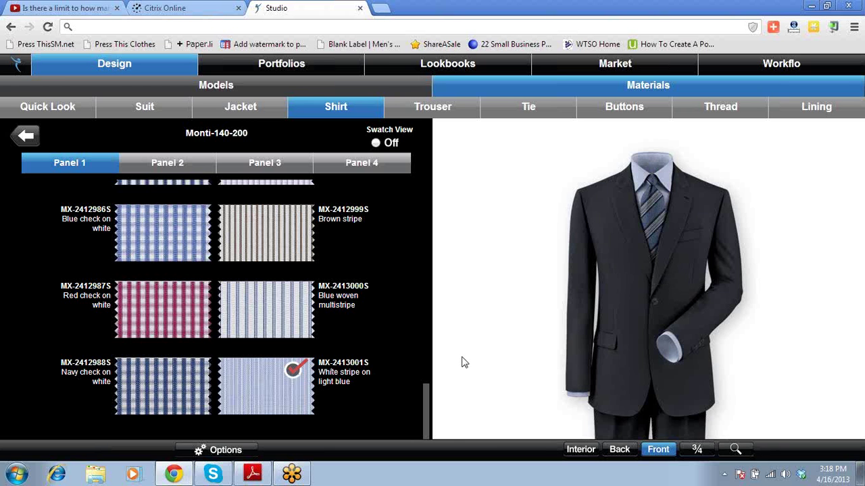
mouse_move(601, 336)
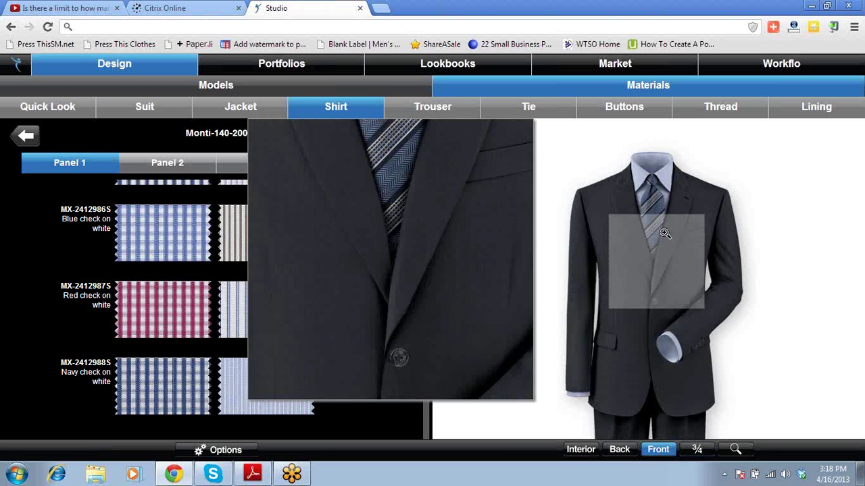
Step: Check the shirt collar and tie in the enlarged preview, zooming in and out, then close it
left_click(653, 198)
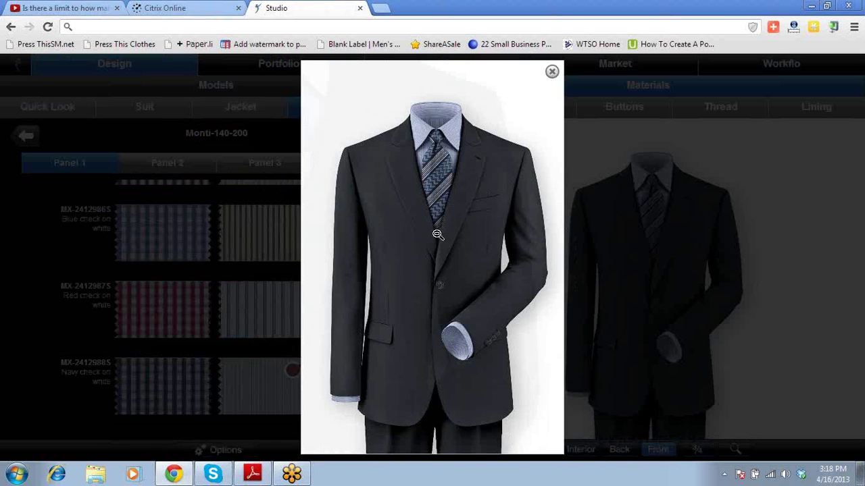
left_click(433, 233)
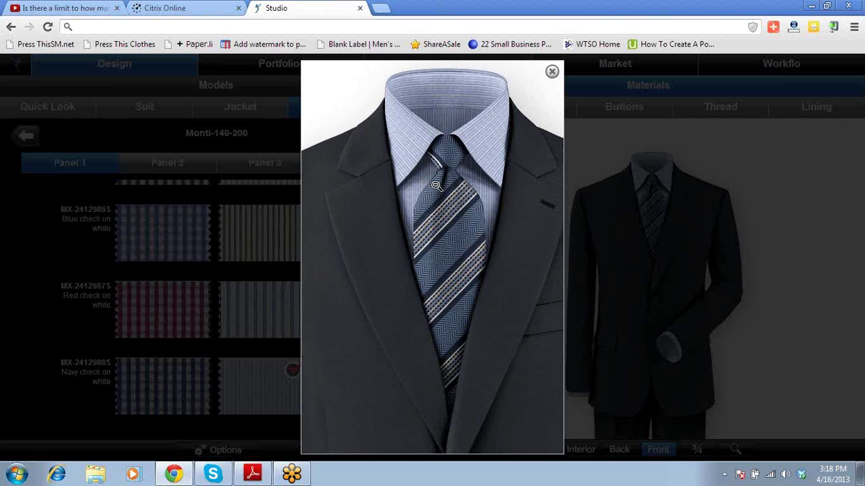
left_click(435, 186)
left_click(438, 190)
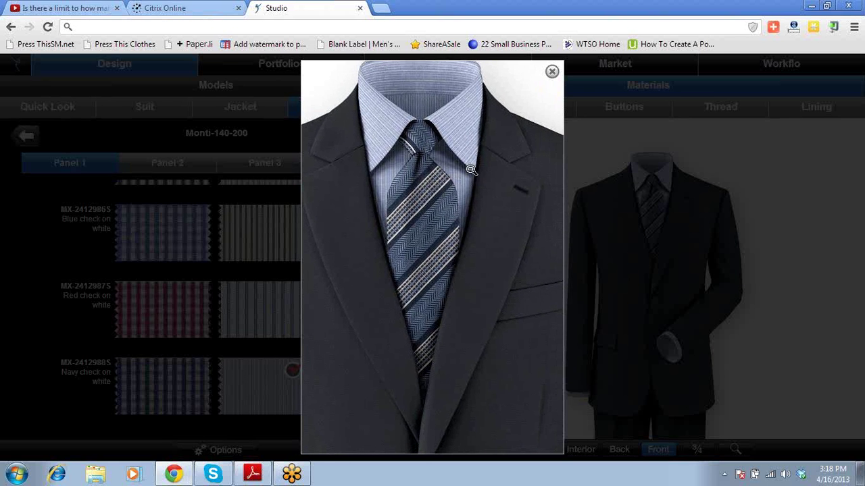
left_click(446, 192)
left_click(551, 73)
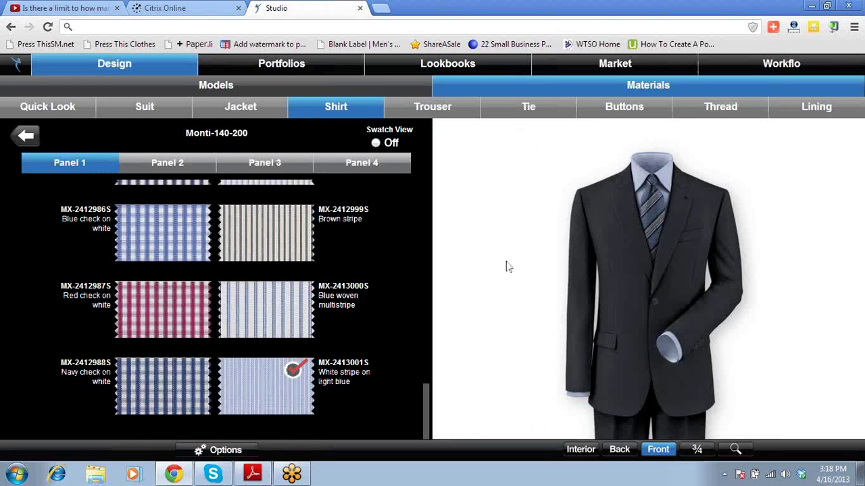
Step: Show the suit fabric Collections scrolled to the Dormeuil Amadeus 365 books
left_click(144, 107)
scroll(65, 268, "down", 3)
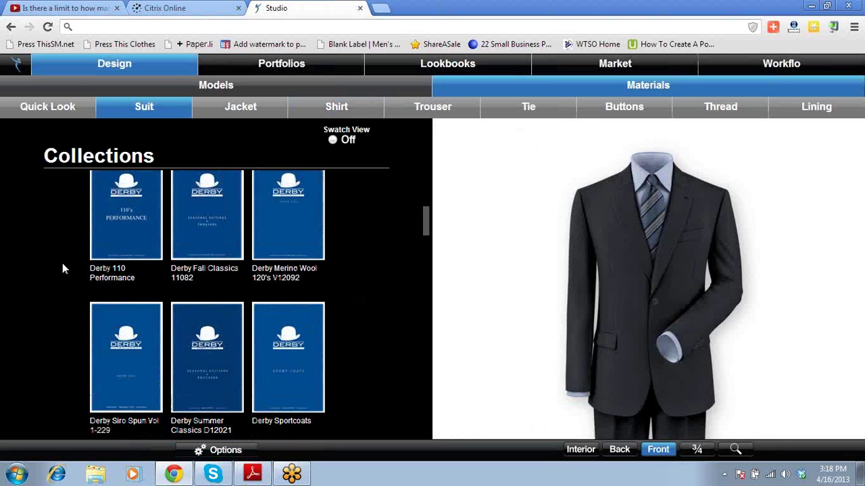
left_click_drag(426, 223, 429, 267)
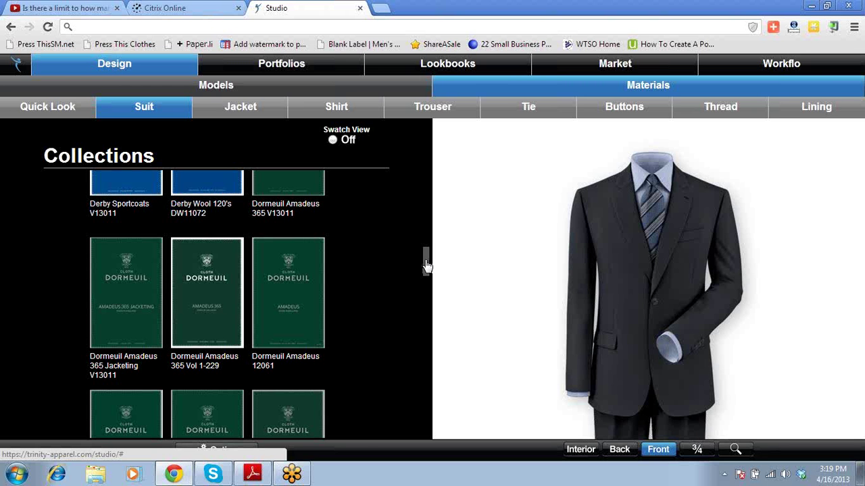
Step: Open the enlarged outfit preview and zoom to frame the collar, tie and lapels
left_click(654, 297)
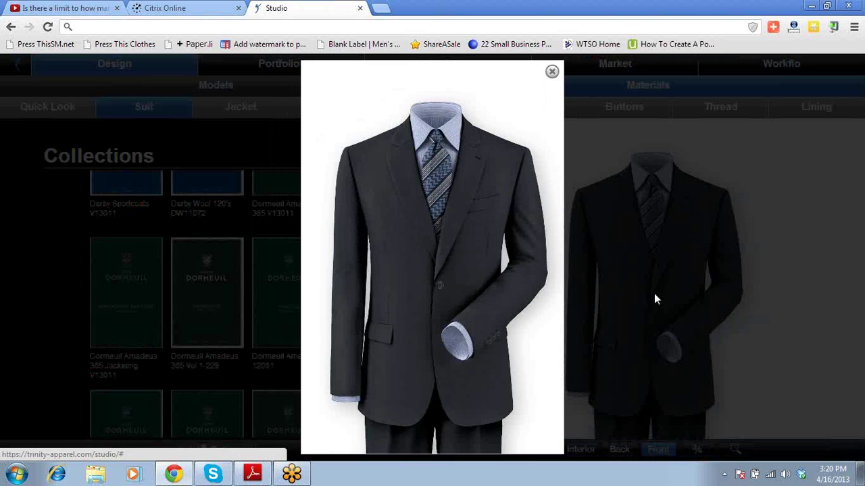
left_click(530, 314)
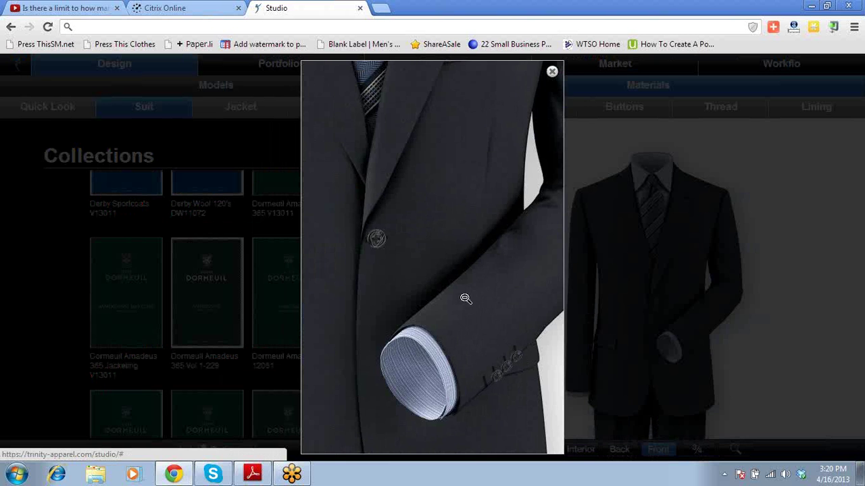
left_click(442, 225)
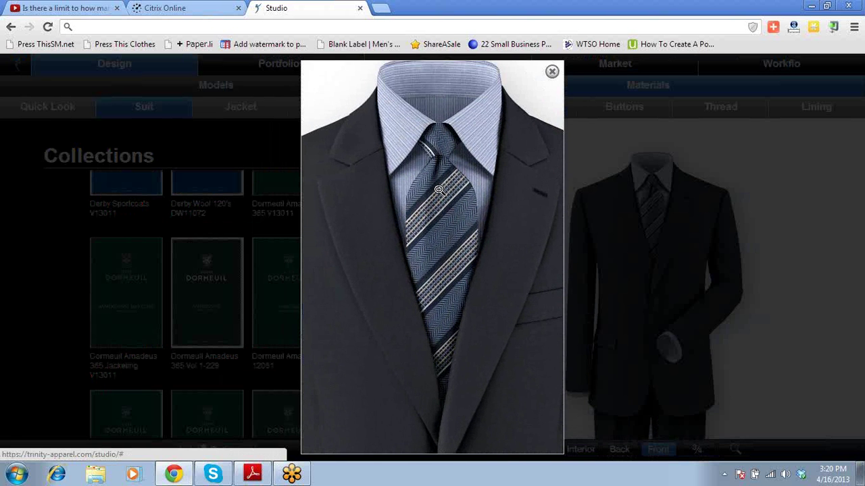